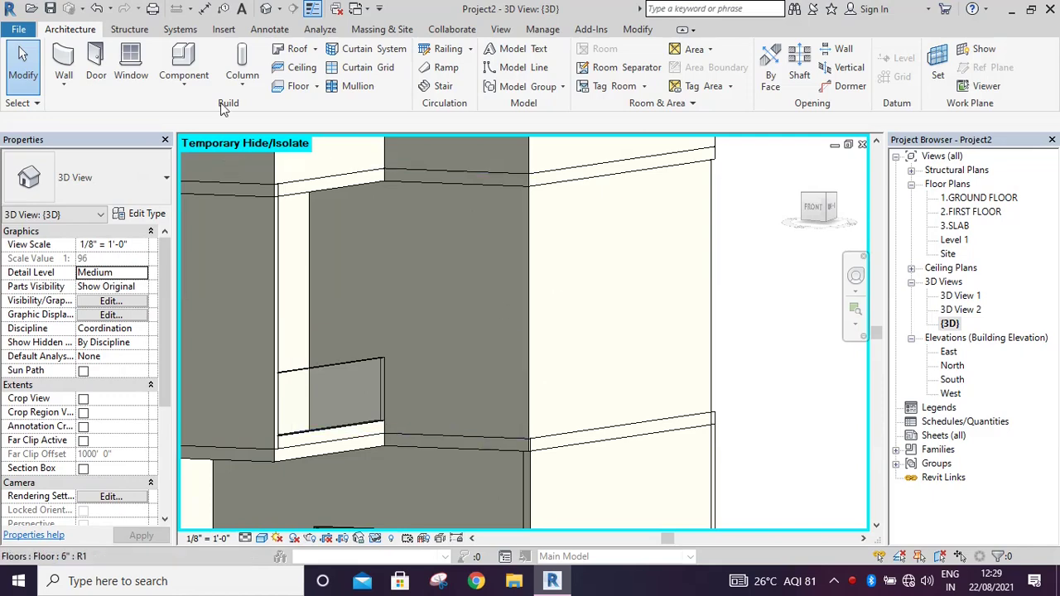
Create an in-place model in the Air Terminals category named Air Terminals 1
{"action": "left_click", "coordinate": [195, 85]}
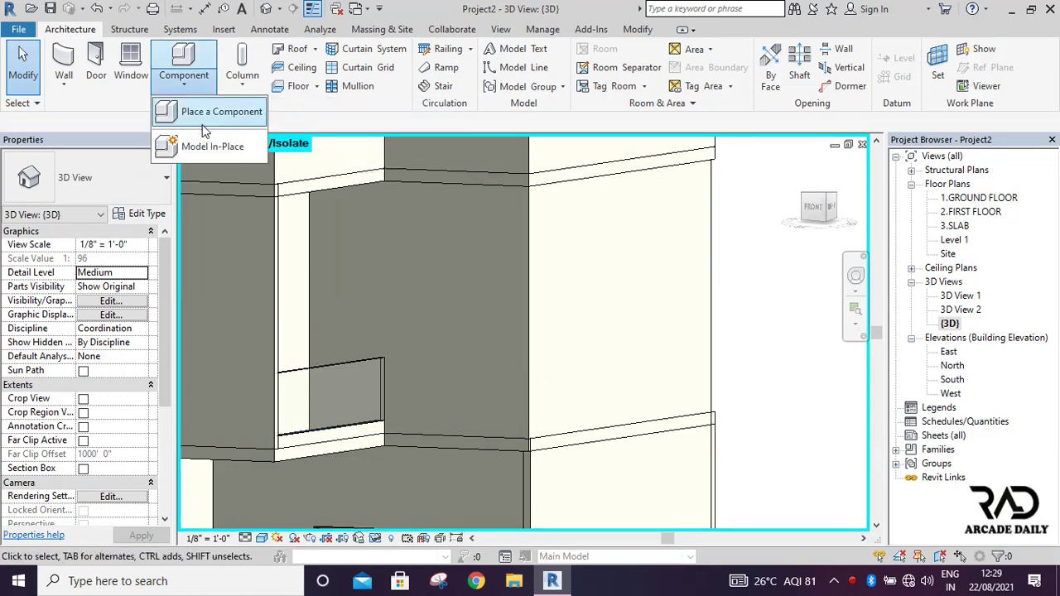
{"action": "left_click", "coordinate": [212, 147]}
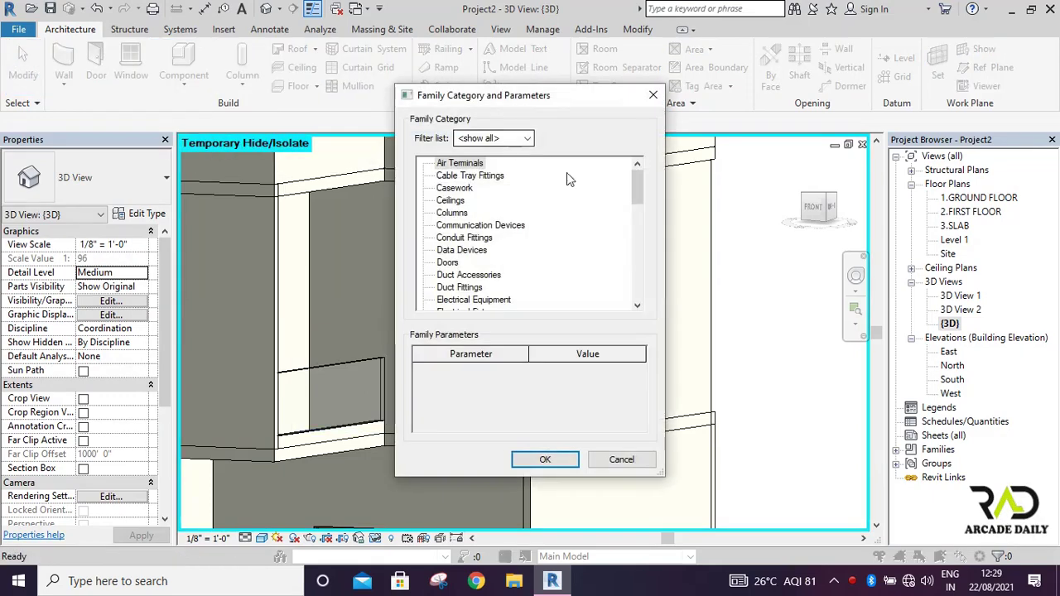
{"action": "left_click", "coordinate": [545, 459]}
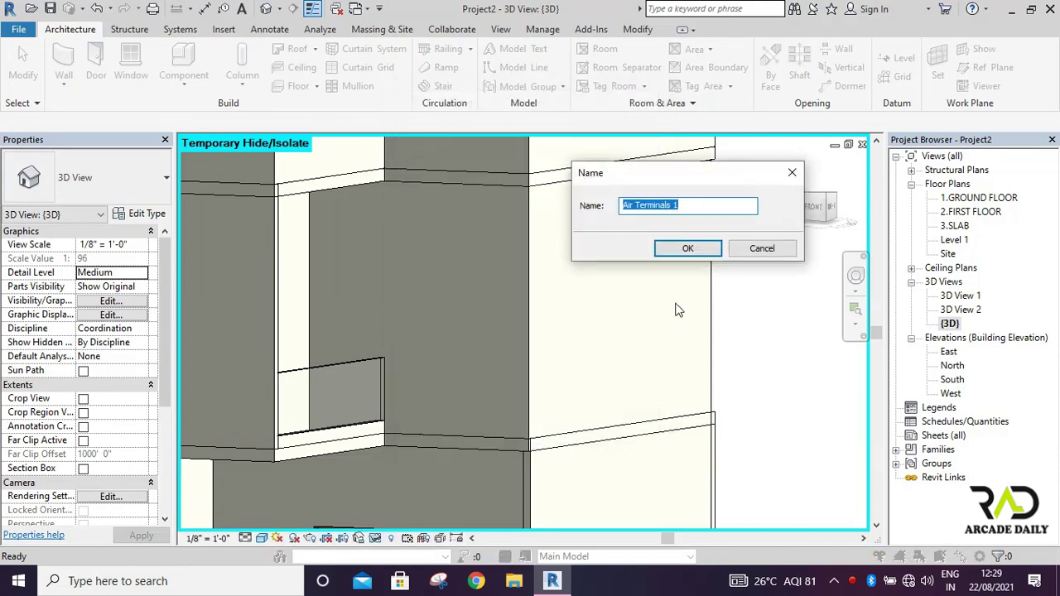
{"action": "left_click", "coordinate": [690, 248]}
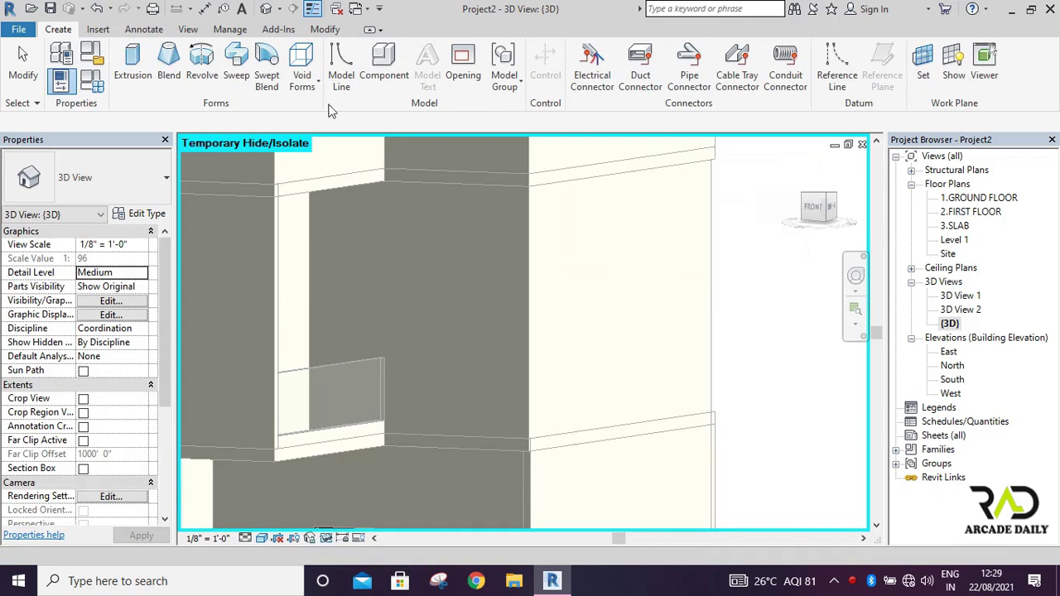
Start a sweep and pick the floor slab edges at the facade corner as its path
{"action": "left_click", "coordinate": [240, 79]}
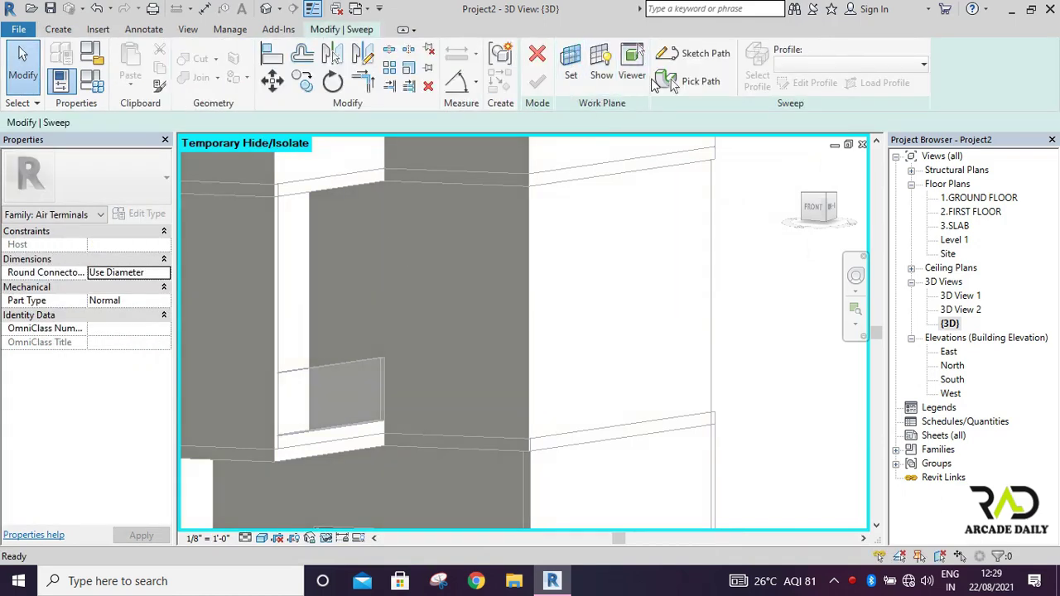
{"action": "left_click", "coordinate": [672, 91]}
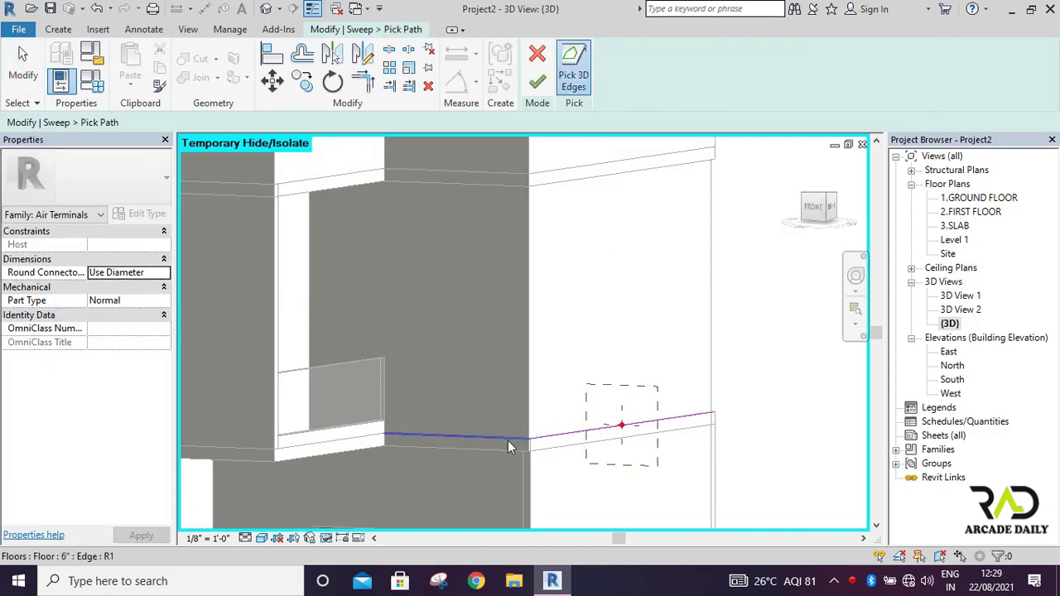
{"action": "left_click", "coordinate": [493, 436]}
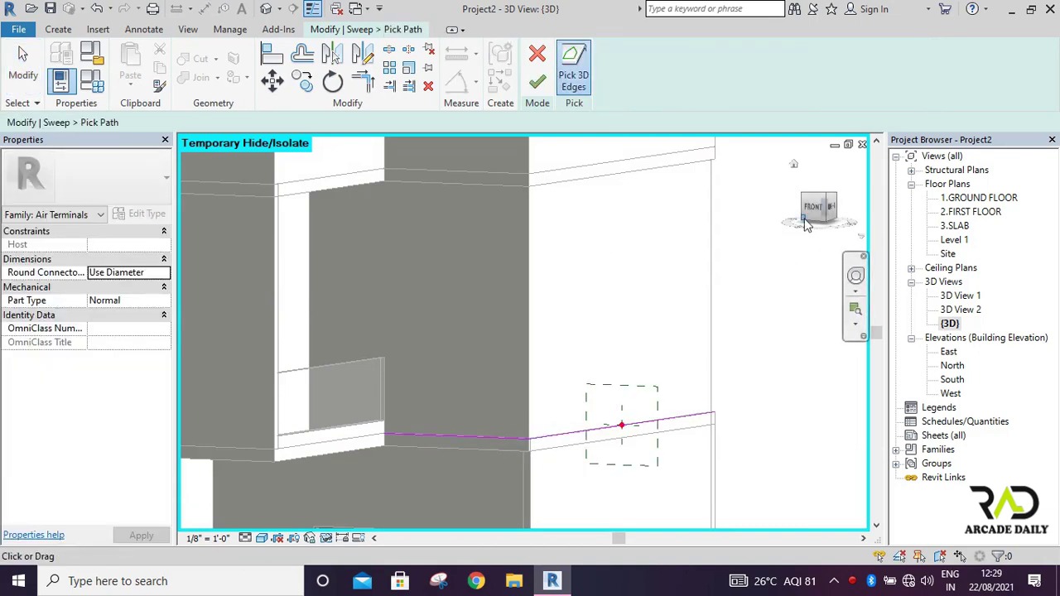
{"action": "left_click_drag", "start_coordinate": [816, 207], "coordinate": [796, 214]}
{"action": "mouse_move", "coordinate": [591, 392]}
{"action": "middle_mouse_down"}
{"action": "mouse_move", "coordinate": [558, 371]}
{"action": "mouse_move", "coordinate": [506, 407]}
{"action": "middle_mouse_up"}
{"action": "key", "text": "Escape"}
{"action": "left_click", "coordinate": [404, 408]}
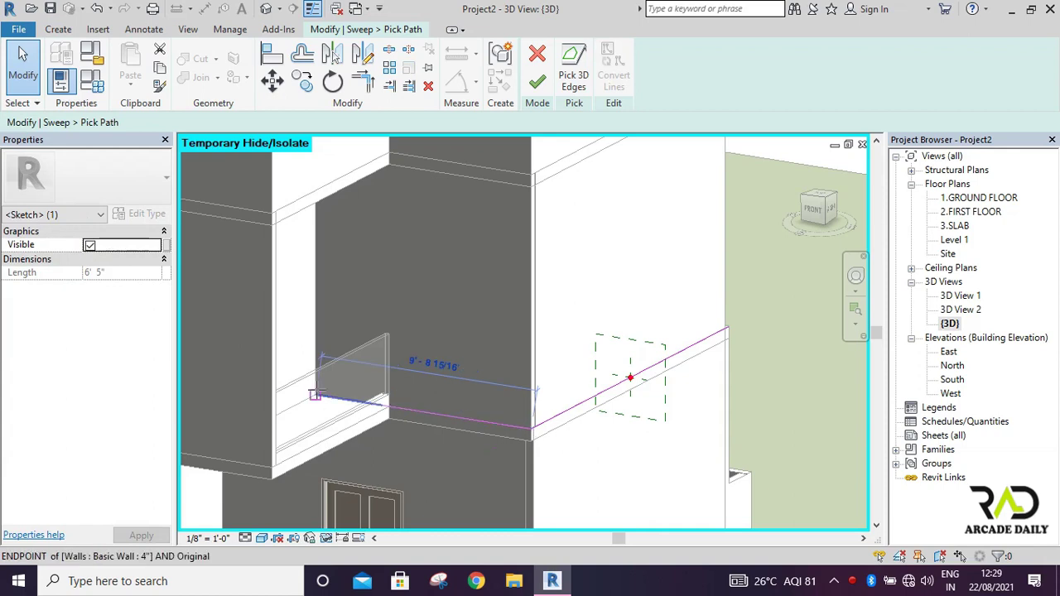
{"action": "left_click", "coordinate": [571, 254]}
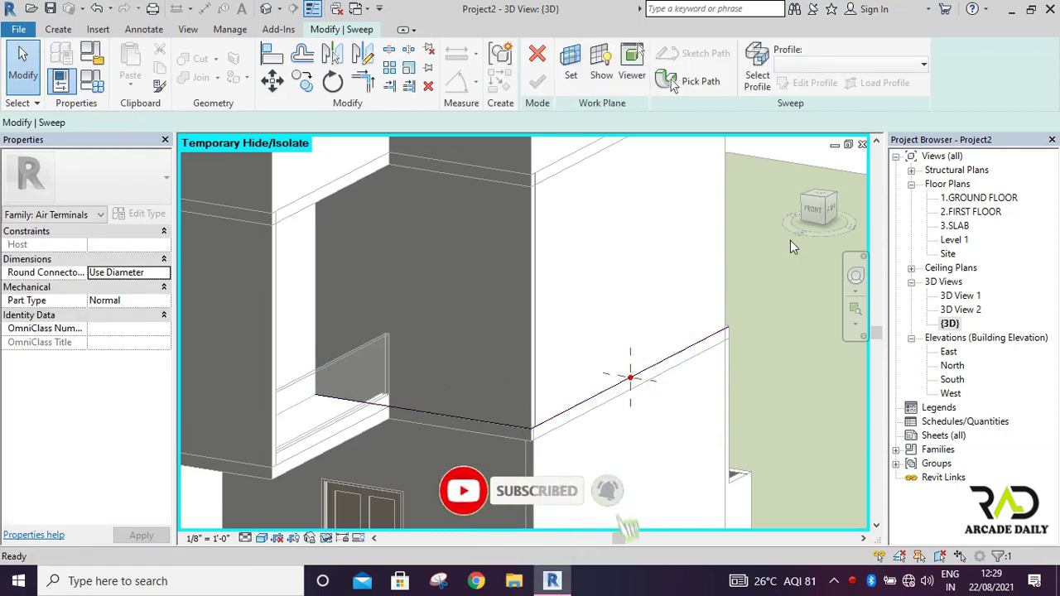
In the front view, start the sweep profile with a 1.5-inch base and 6-inch upright
{"action": "left_click", "coordinate": [815, 209]}
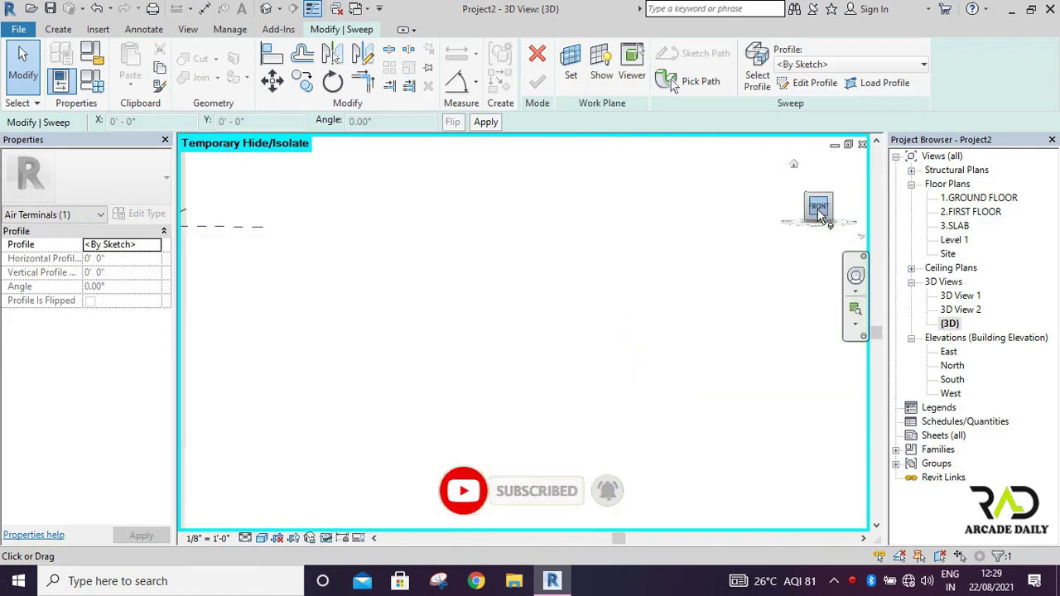
{"action": "left_click", "coordinate": [815, 84]}
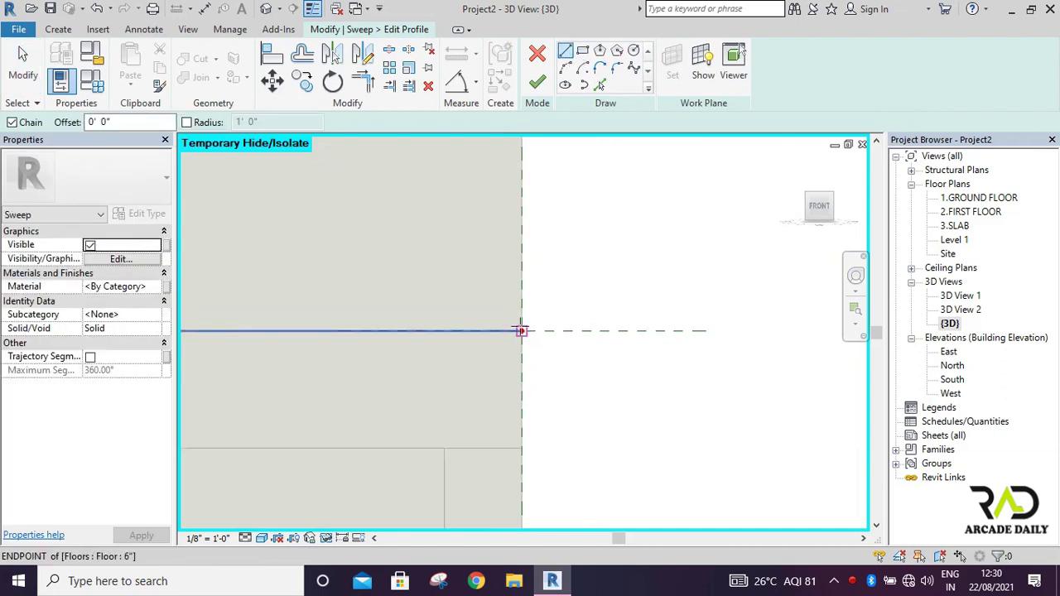
{"action": "left_click", "coordinate": [520, 331]}
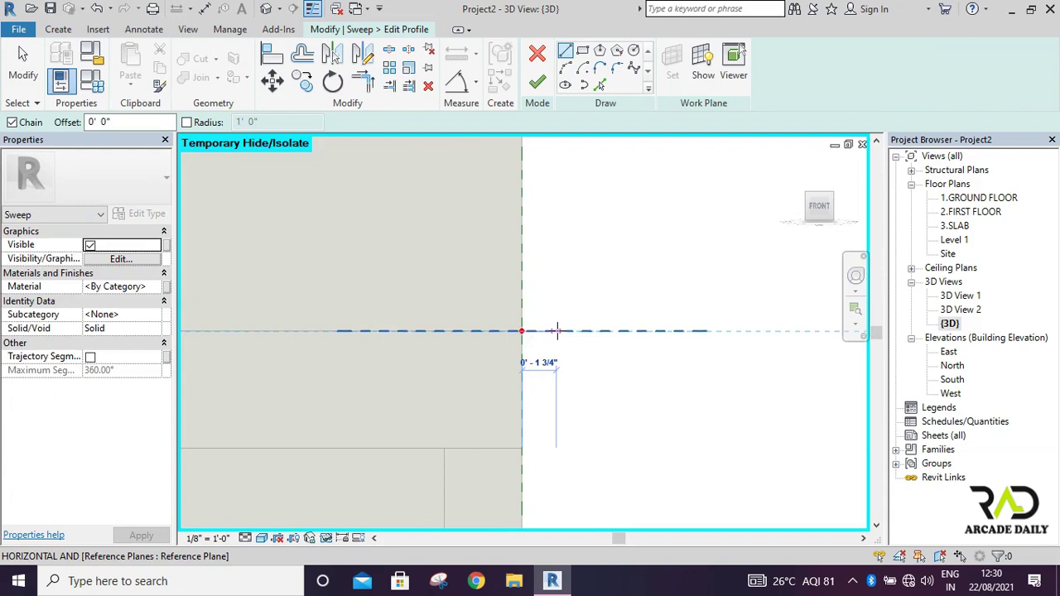
{"action": "type", "text": "1.5\""}
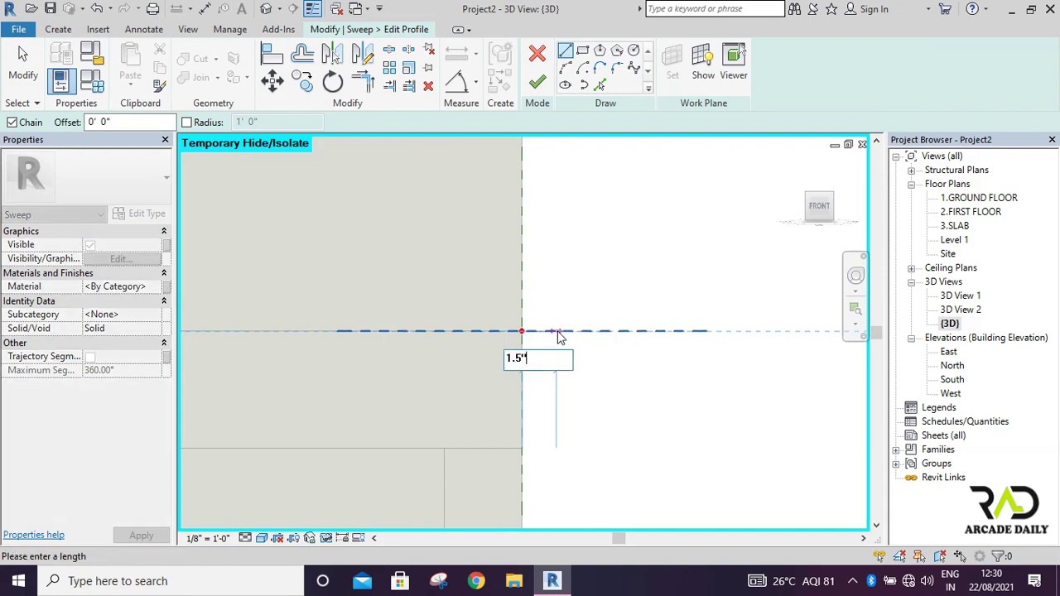
{"action": "key", "text": "Return"}
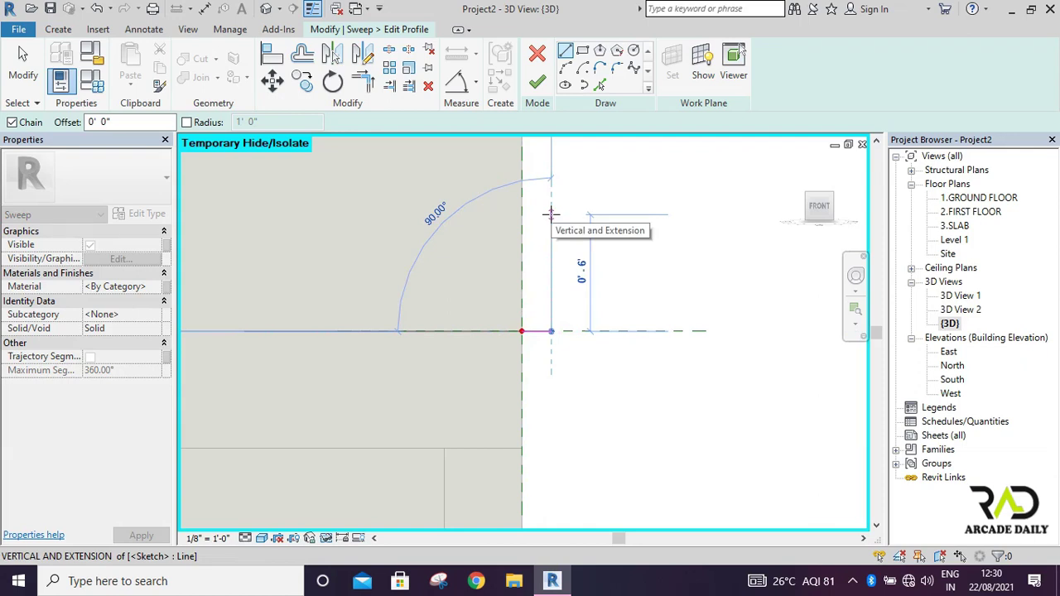
{"action": "type", "text": "6"}
{"action": "key", "text": "Return"}
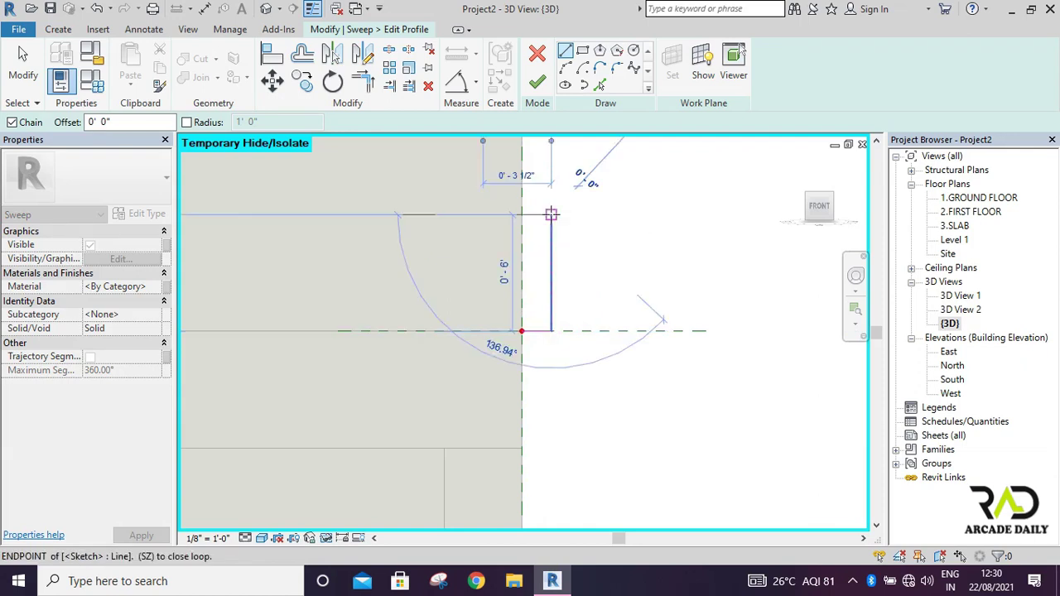
Add the 1-inch notch at the upright's top and select the notch lines
{"action": "left_click", "coordinate": [551, 214]}
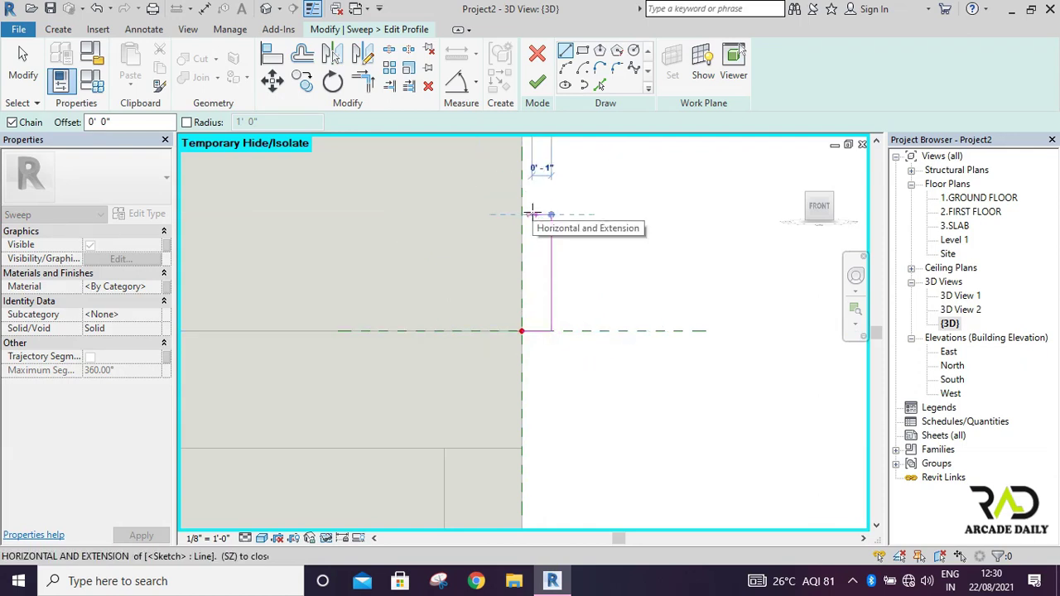
{"action": "left_click", "coordinate": [532, 213]}
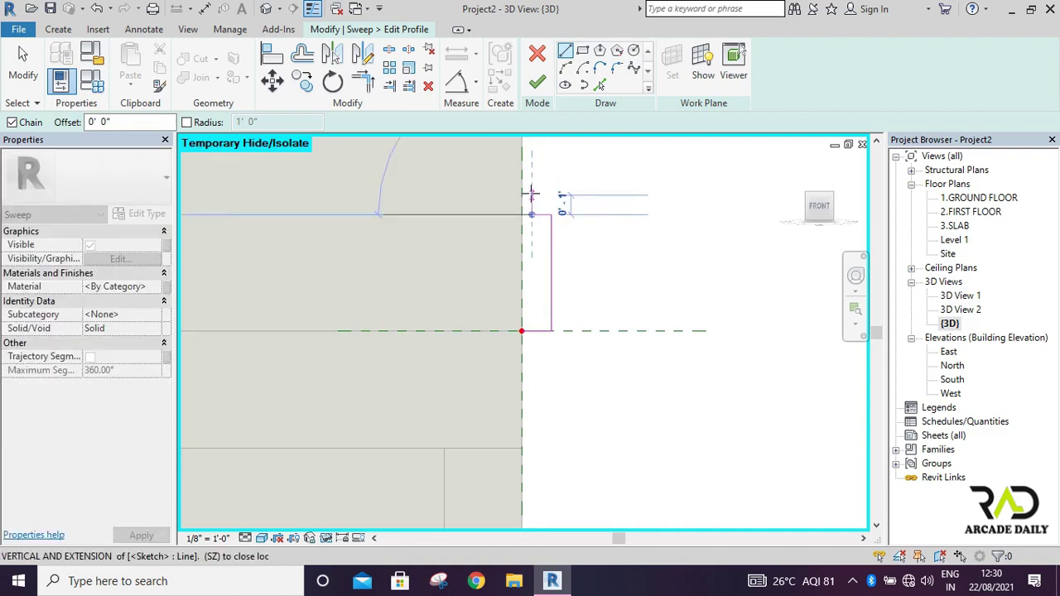
{"action": "type", "text": "1"}
{"action": "key", "text": "Return"}
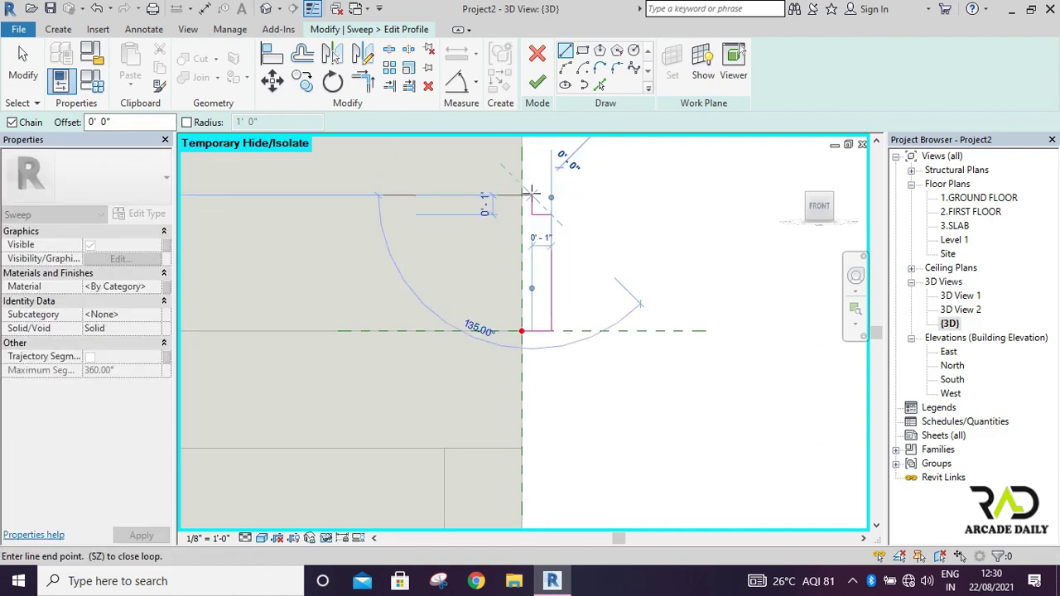
{"action": "type", "text": "1"}
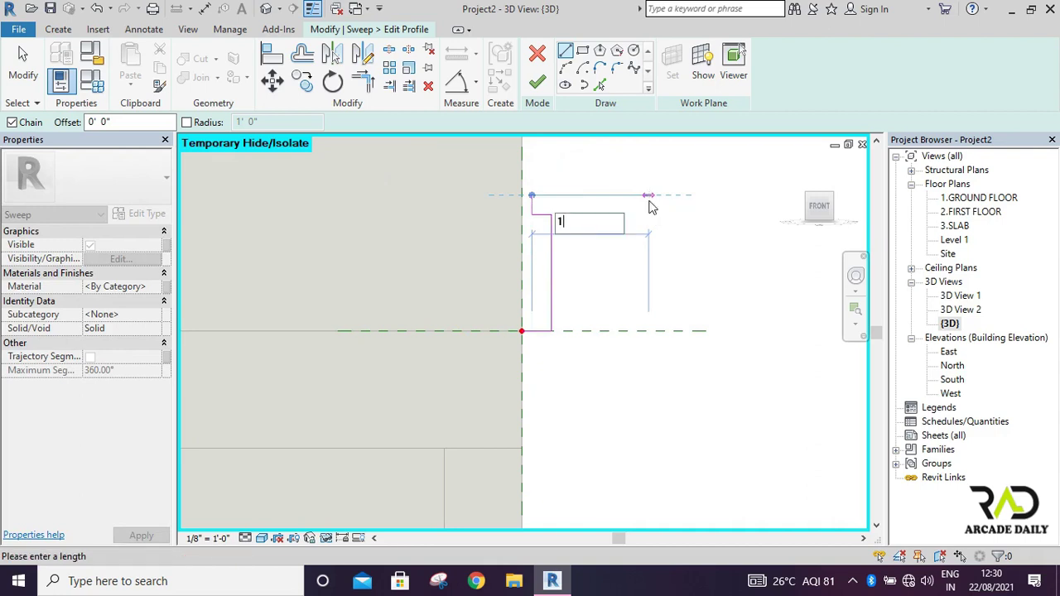
{"action": "key", "text": "Return"}
{"action": "key", "text": "Escape"}
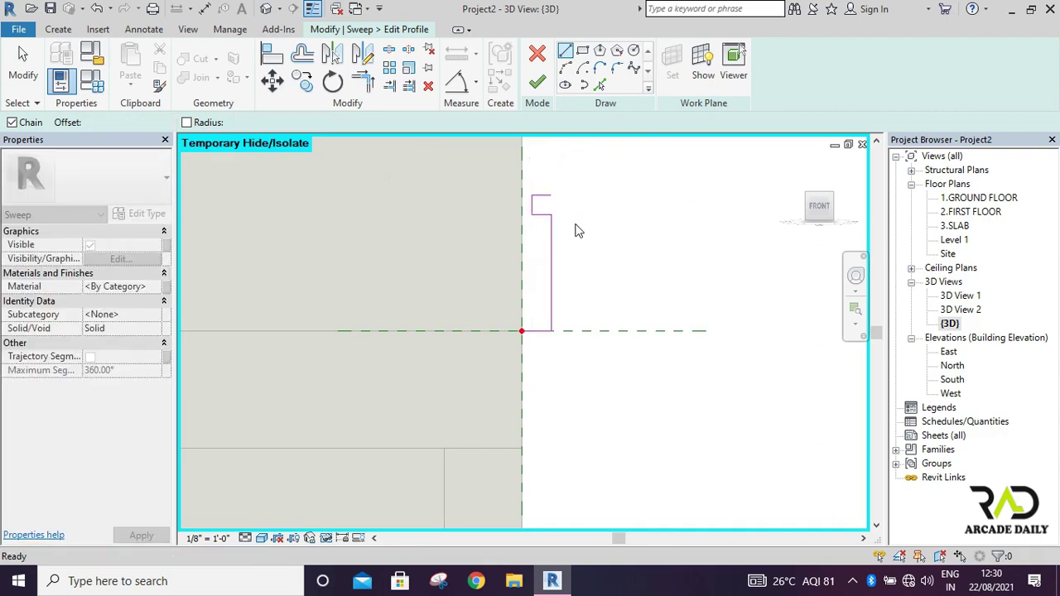
{"action": "key", "text": "Escape"}
{"action": "left_click_drag", "start_coordinate": [485, 165], "coordinate": [594, 319]}
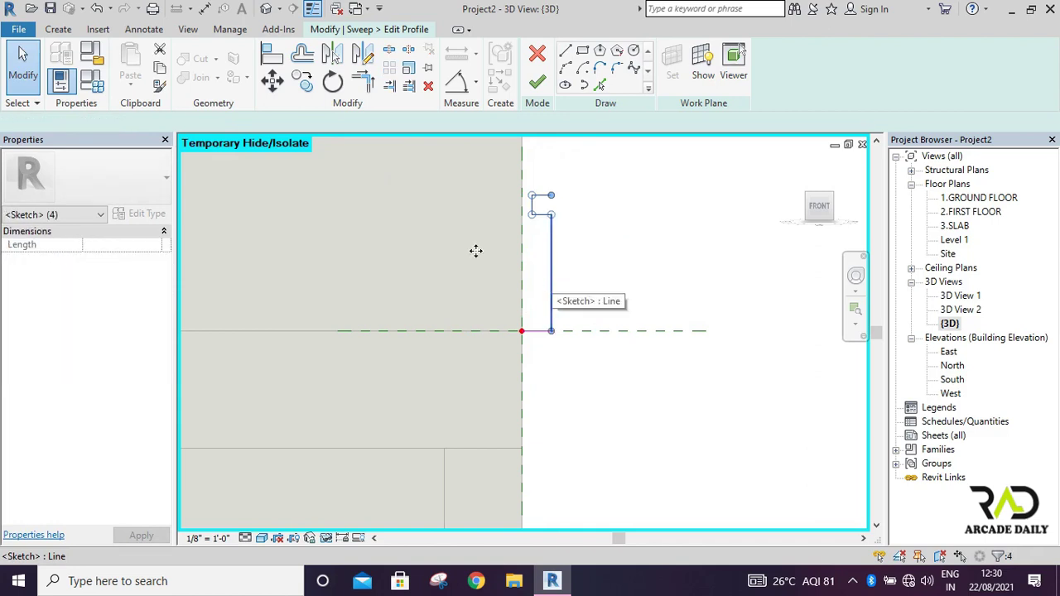
Copy the selected notch lines from a base point to the first positions up the profile
{"action": "left_click", "coordinate": [308, 87]}
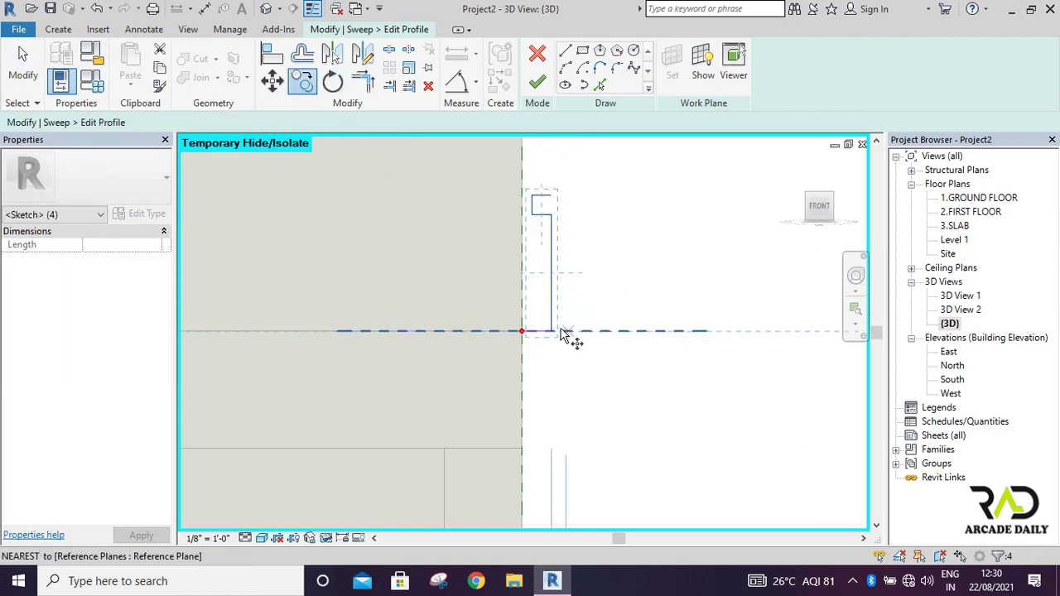
{"action": "key", "text": "Escape"}
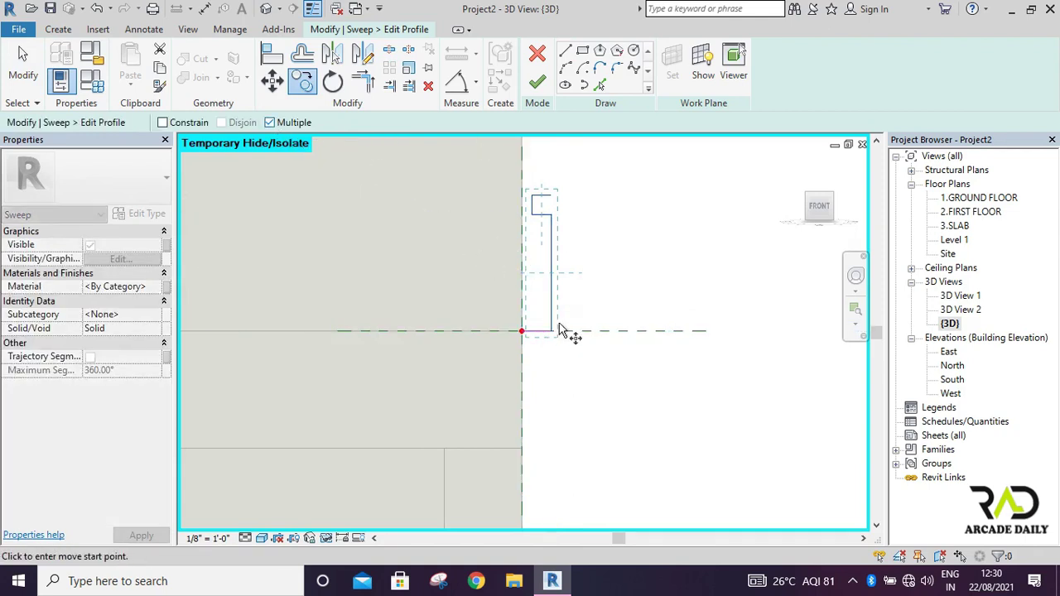
{"action": "left_click", "coordinate": [553, 333]}
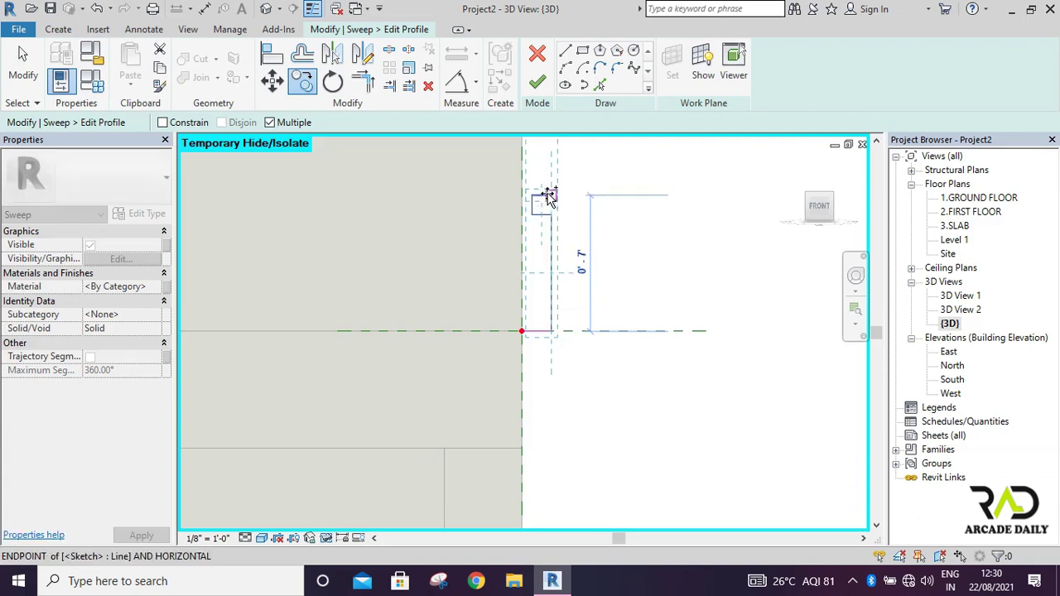
{"action": "middle_click_drag", "start_coordinate": [547, 194], "coordinate": [533, 389]}
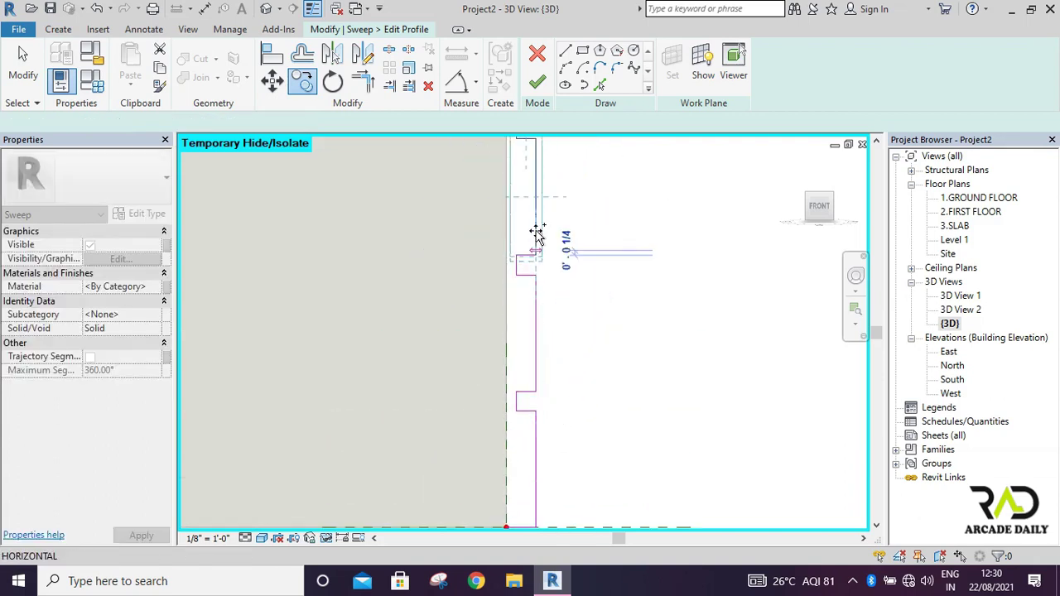
{"action": "left_click", "coordinate": [533, 257]}
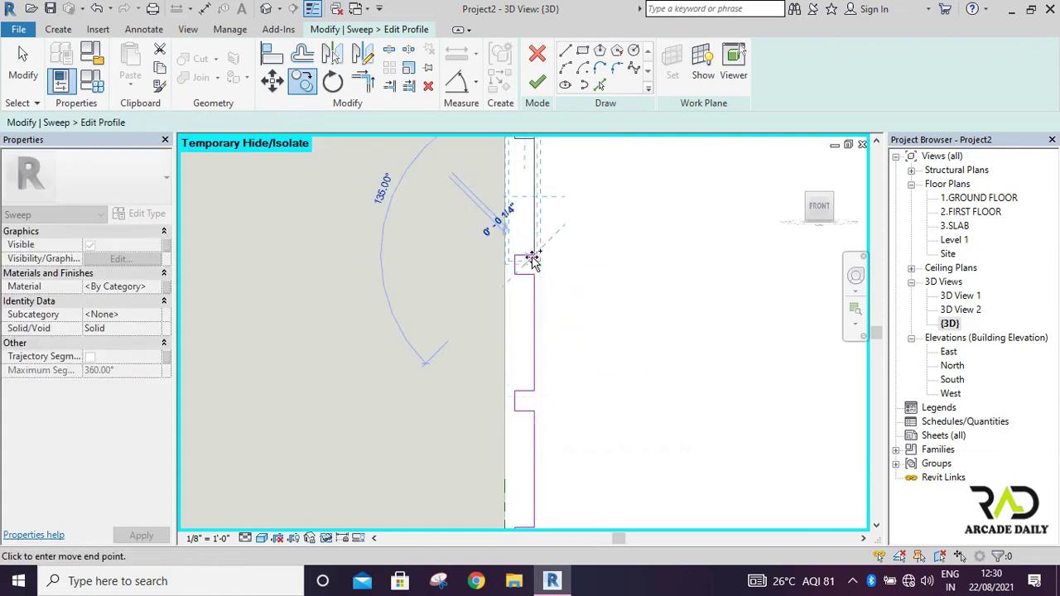
{"action": "middle_click_drag", "start_coordinate": [532, 229], "coordinate": [546, 279]}
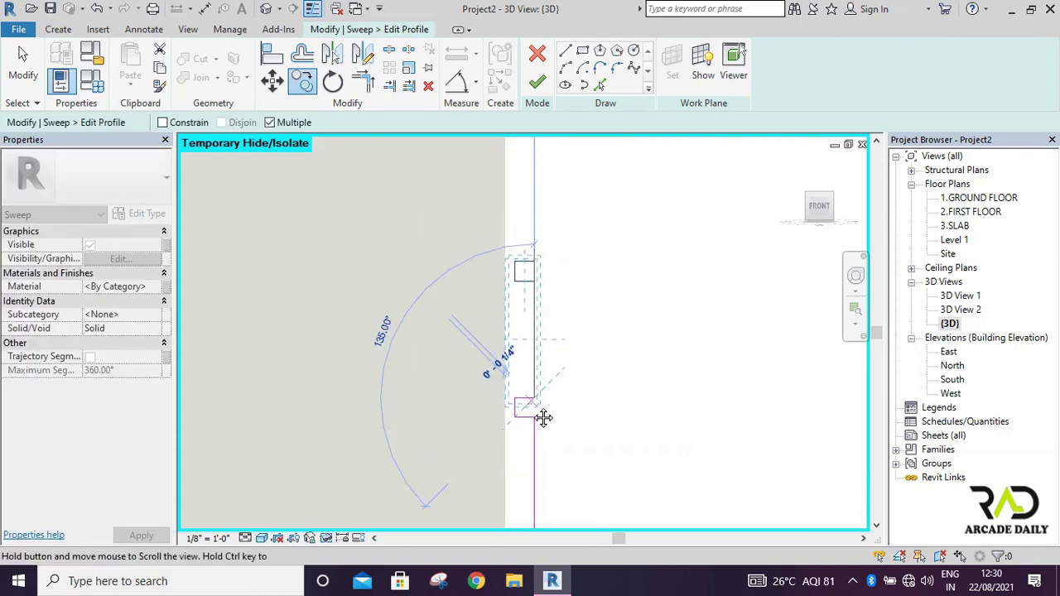
{"action": "left_click", "coordinate": [534, 271]}
Place further notch copies, then end copying and select the notched profile lines
{"action": "middle_click_drag", "start_coordinate": [542, 376], "coordinate": [544, 390]}
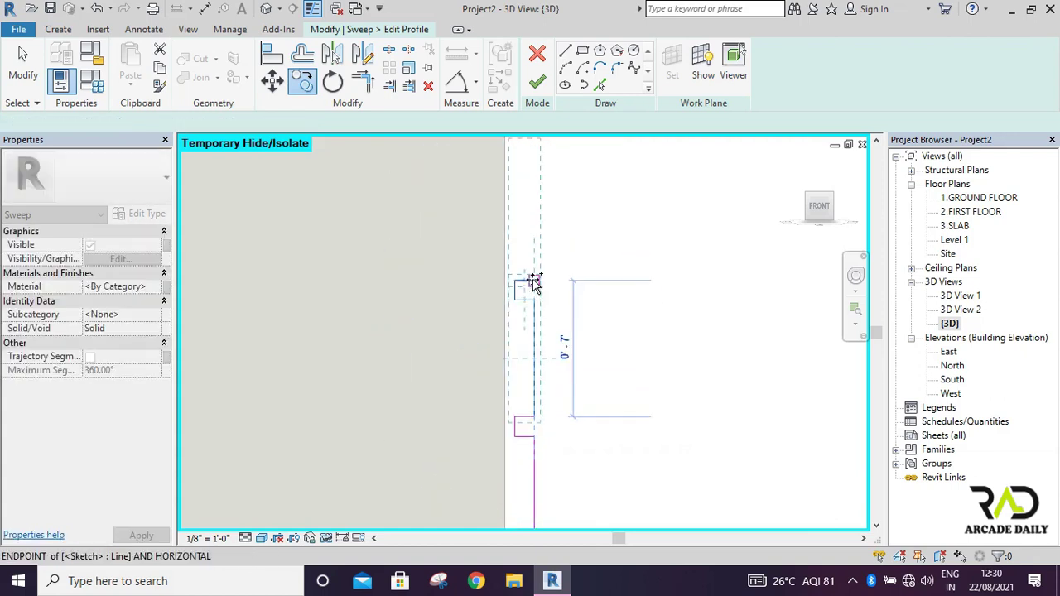
{"action": "middle_click_drag", "start_coordinate": [534, 284], "coordinate": [522, 279]}
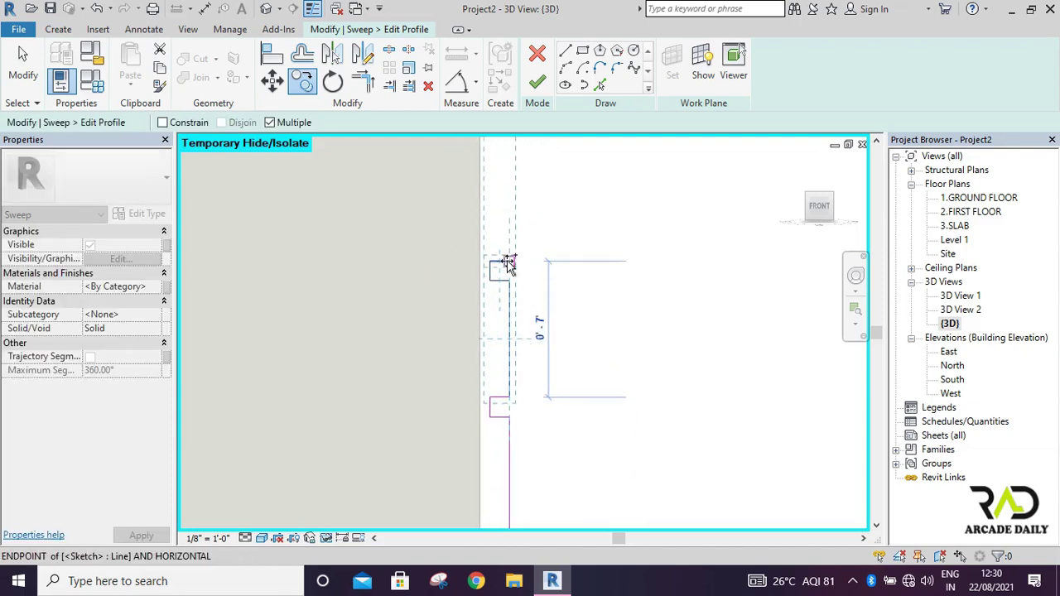
{"action": "middle_click_drag", "start_coordinate": [524, 211], "coordinate": [512, 198]}
{"action": "mouse_move", "coordinate": [508, 267]}
{"action": "middle_mouse_down"}
{"action": "mouse_move", "coordinate": [508, 280]}
{"action": "mouse_move", "coordinate": [512, 255]}
{"action": "mouse_move", "coordinate": [511, 367]}
{"action": "middle_mouse_up"}
{"action": "scroll", "coordinate": [510, 253], "scroll_direction": "down", "scroll_amount": 3}
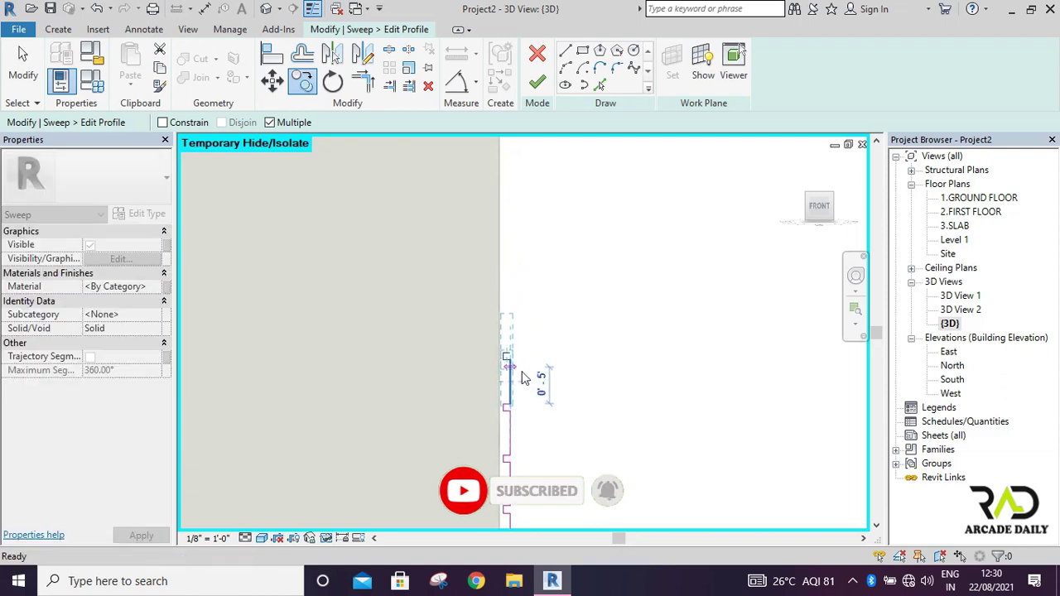
{"action": "key", "text": "Escape"}
{"action": "key", "text": "Escape"}
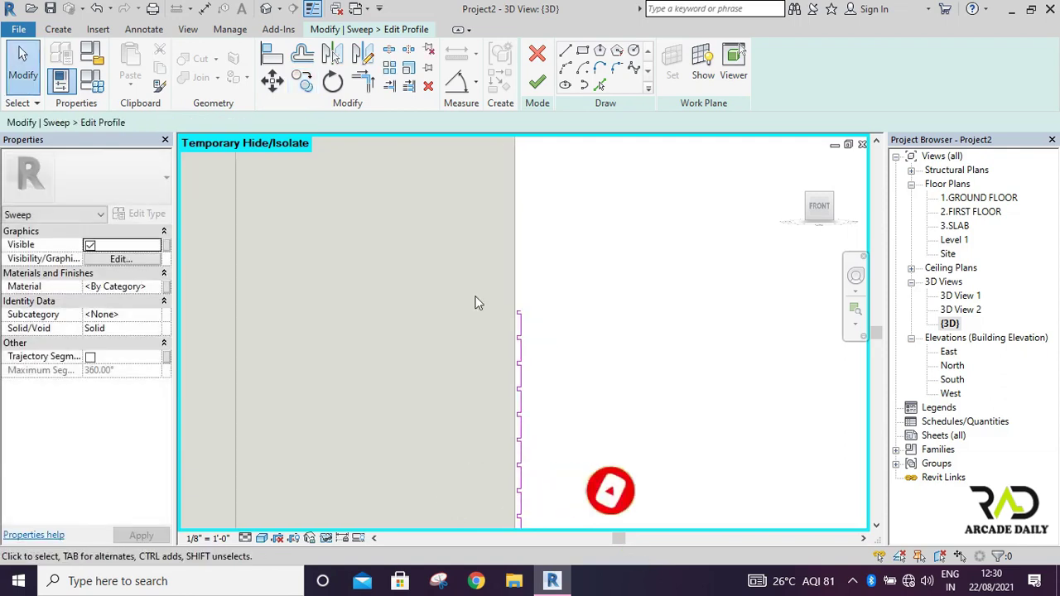
{"action": "left_click_drag", "start_coordinate": [570, 486], "coordinate": [577, 488]}
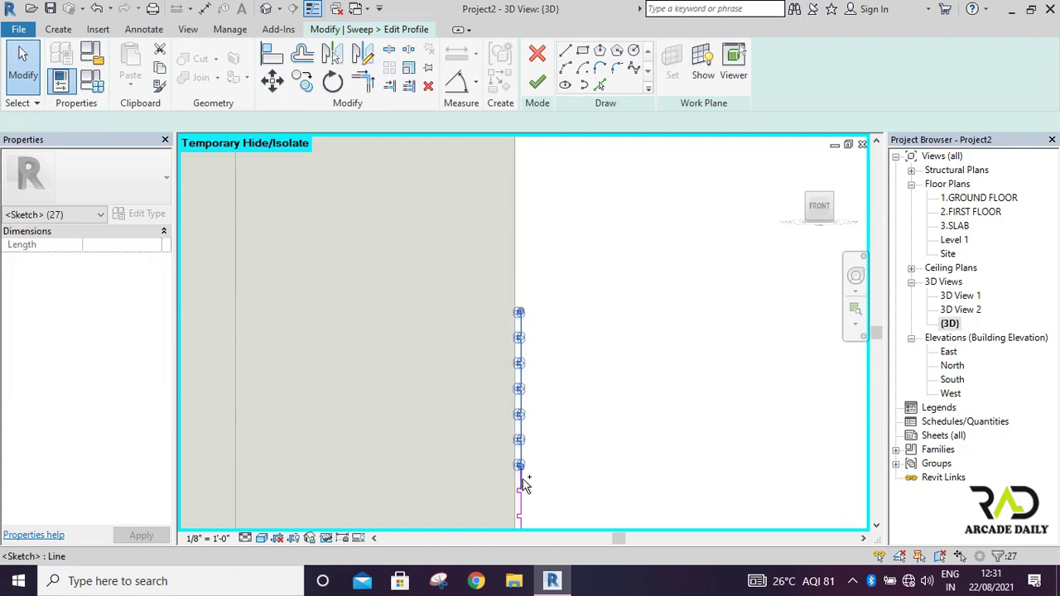
Copy the notch set upward from a base point, placing two copies along the edge
{"action": "left_click", "coordinate": [303, 82]}
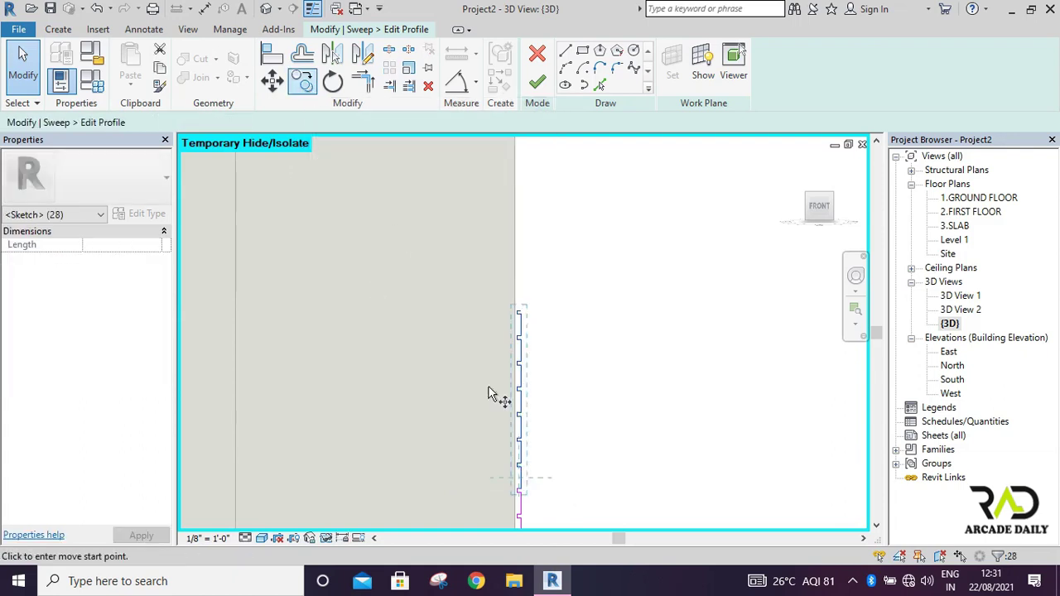
{"action": "left_click", "coordinate": [523, 497]}
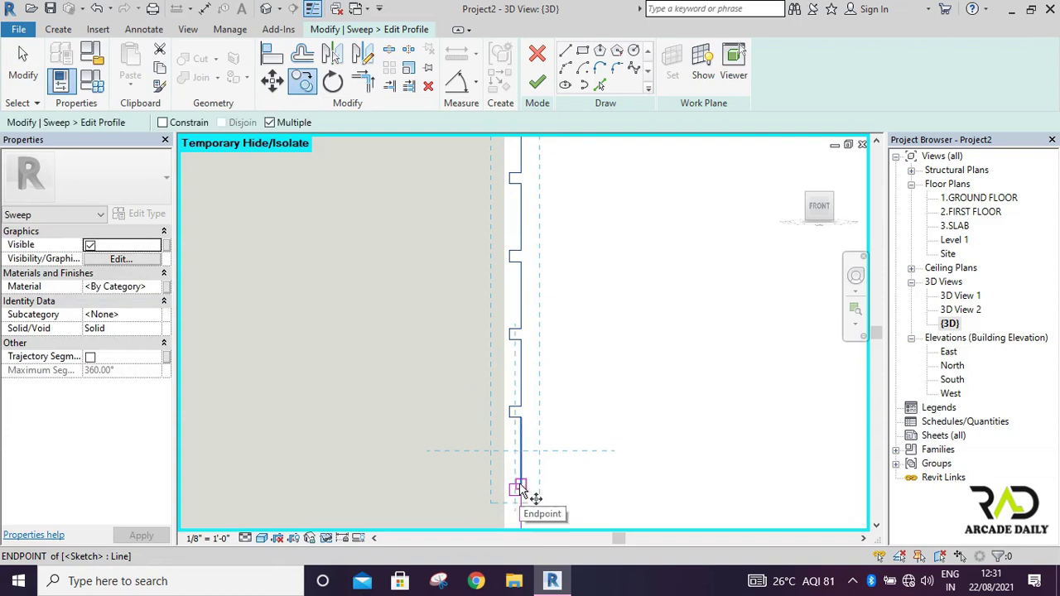
{"action": "left_click", "coordinate": [517, 414]}
{"action": "scroll", "coordinate": [521, 521], "scroll_direction": "down", "scroll_amount": 1}
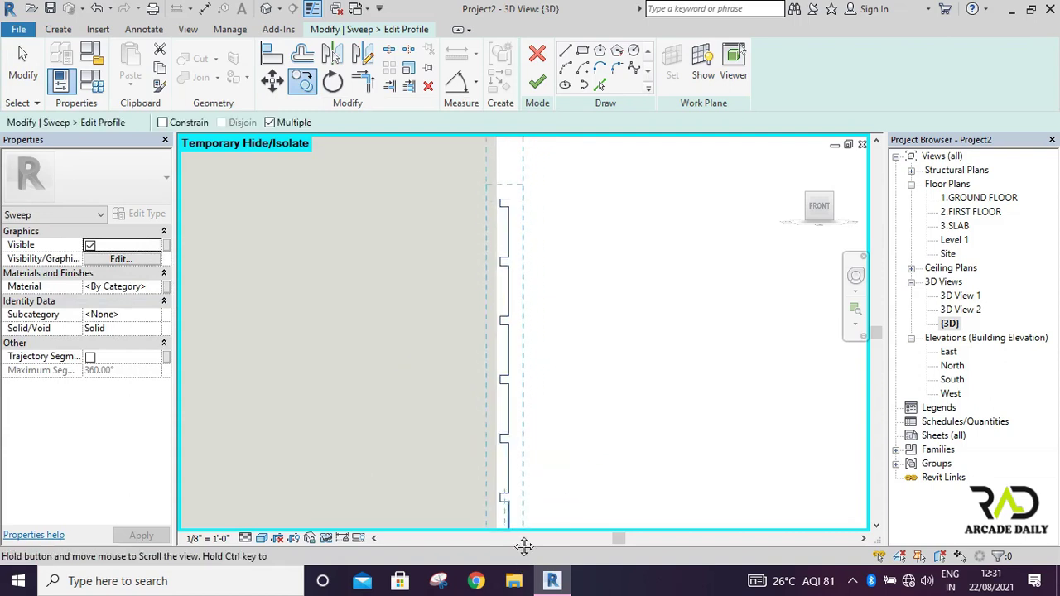
{"action": "left_click", "coordinate": [508, 283]}
Place the next set of notch copies further up the wall edge
{"action": "scroll", "coordinate": [508, 283], "scroll_direction": "up", "scroll_amount": 2}
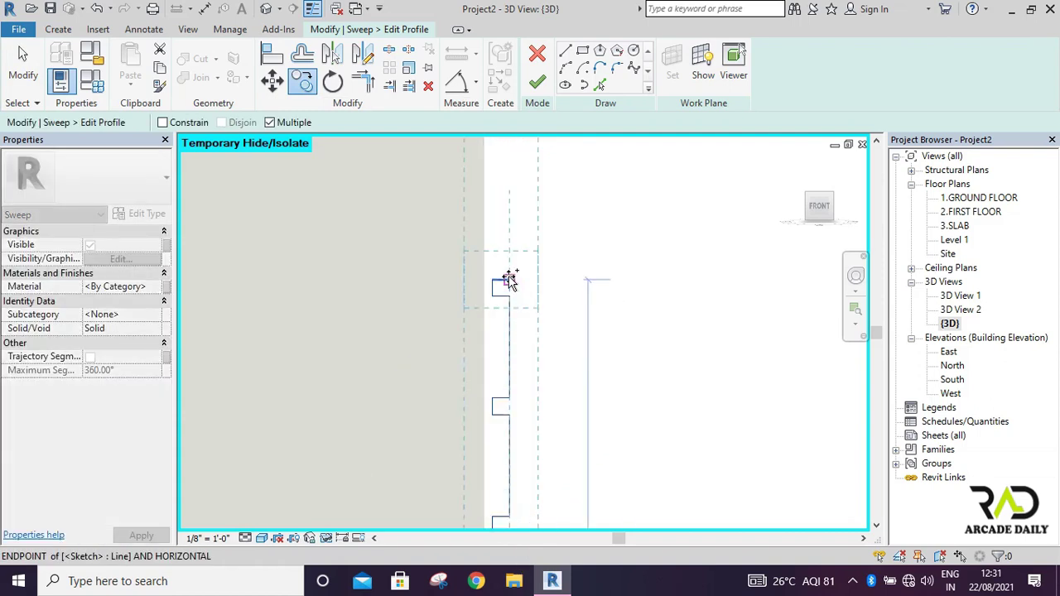
{"action": "scroll", "coordinate": [508, 294], "scroll_direction": "down", "scroll_amount": 3}
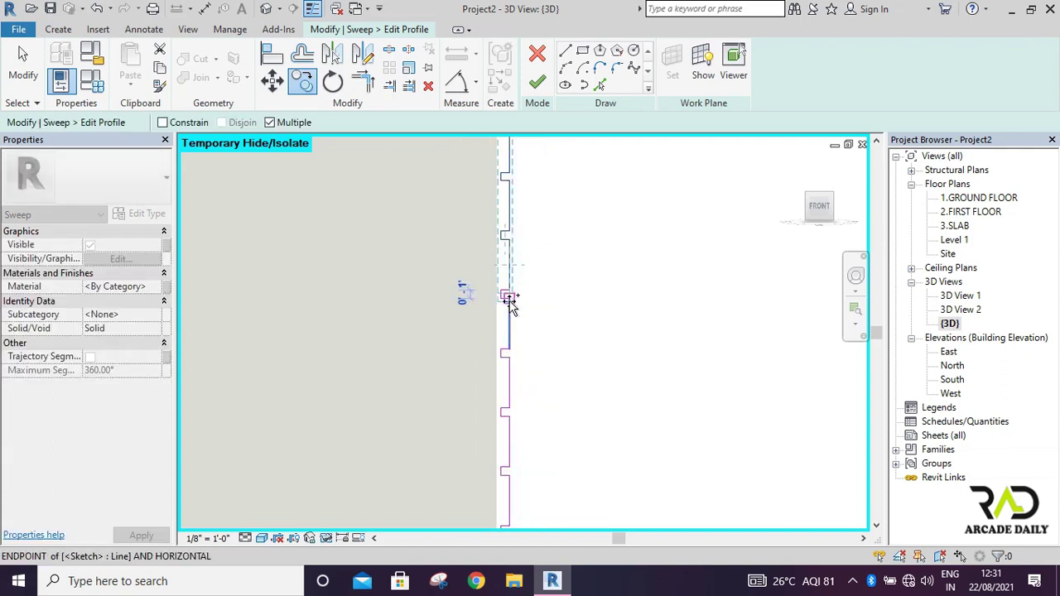
{"action": "scroll", "coordinate": [510, 298], "scroll_direction": "up", "scroll_amount": 1}
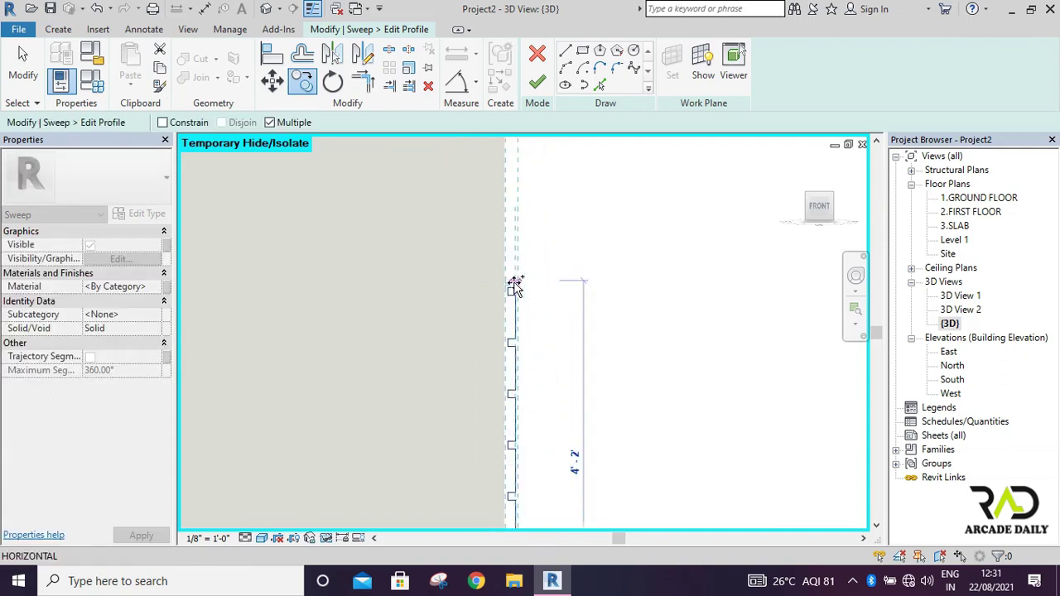
{"action": "scroll", "coordinate": [511, 291], "scroll_direction": "up", "scroll_amount": 1}
{"action": "scroll", "coordinate": [521, 285], "scroll_direction": "up", "scroll_amount": 2}
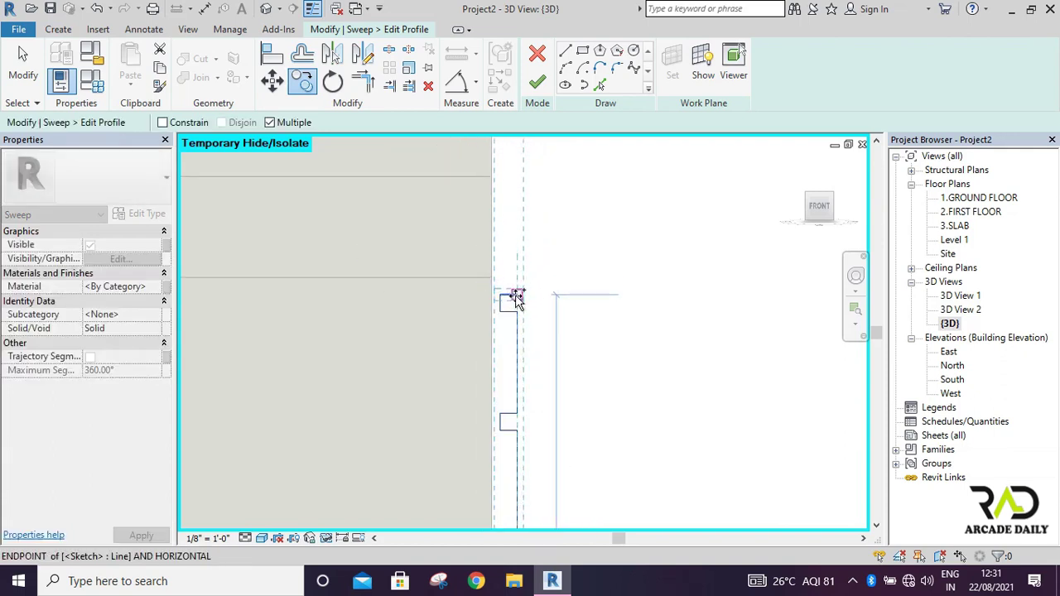
{"action": "scroll", "coordinate": [515, 296], "scroll_direction": "down", "scroll_amount": 3}
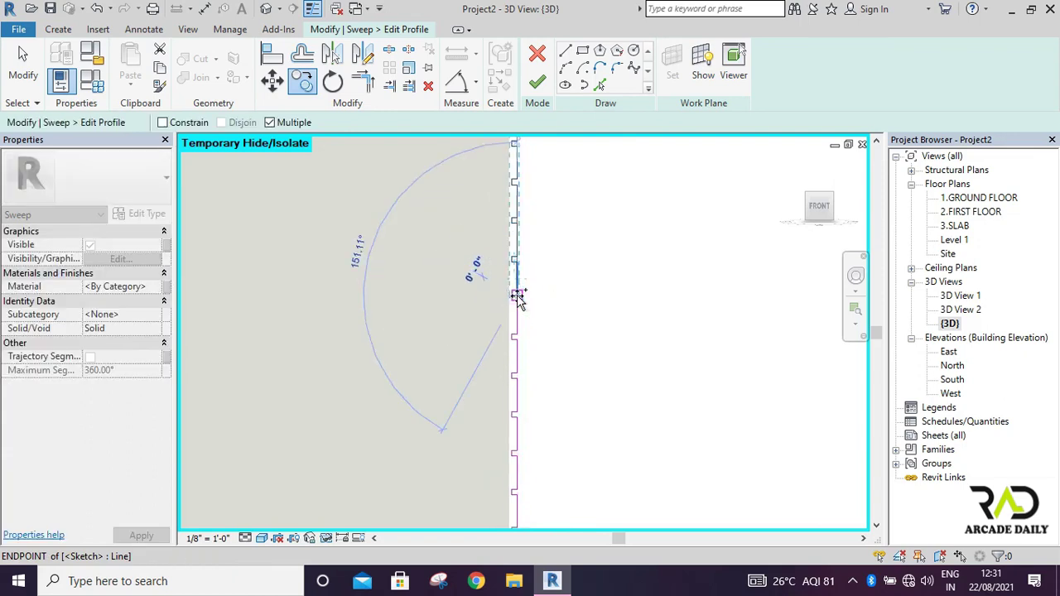
{"action": "middle_click_drag", "start_coordinate": [515, 295], "coordinate": [537, 295]}
{"action": "scroll", "coordinate": [522, 359], "scroll_direction": "up", "scroll_amount": 2}
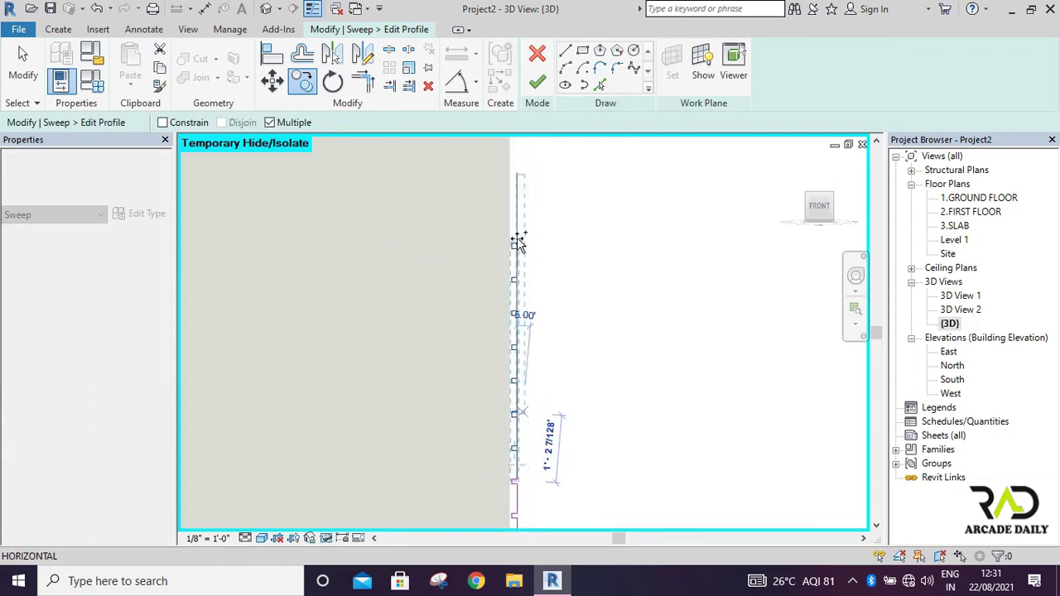
{"action": "scroll", "coordinate": [517, 240], "scroll_direction": "up", "scroll_amount": 3}
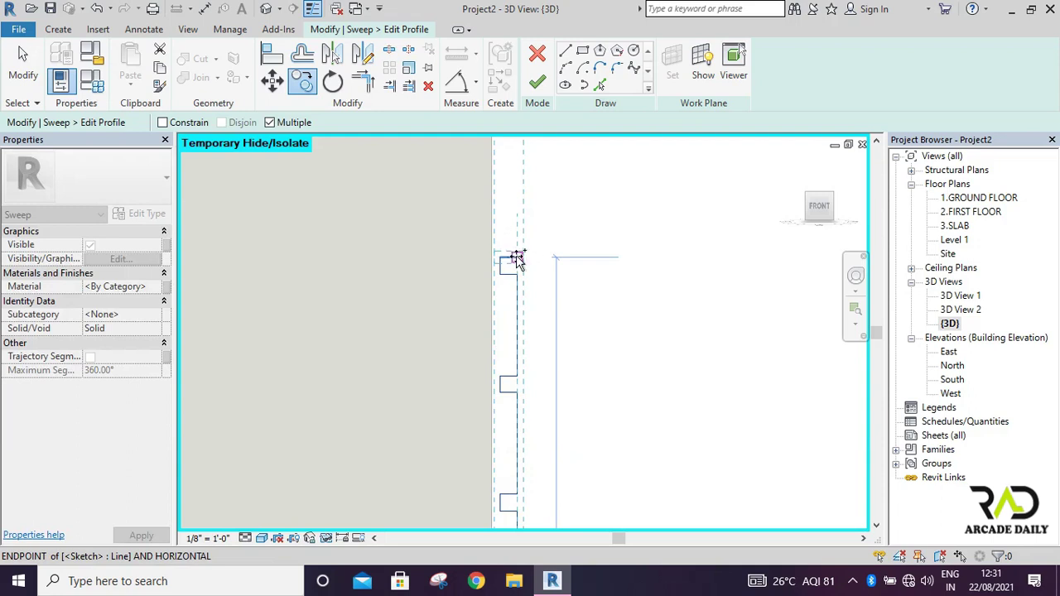
{"action": "left_click", "coordinate": [516, 258]}
{"action": "scroll", "coordinate": [516, 258], "scroll_direction": "up", "scroll_amount": 3}
{"action": "scroll", "coordinate": [521, 263], "scroll_direction": "up", "scroll_amount": 3}
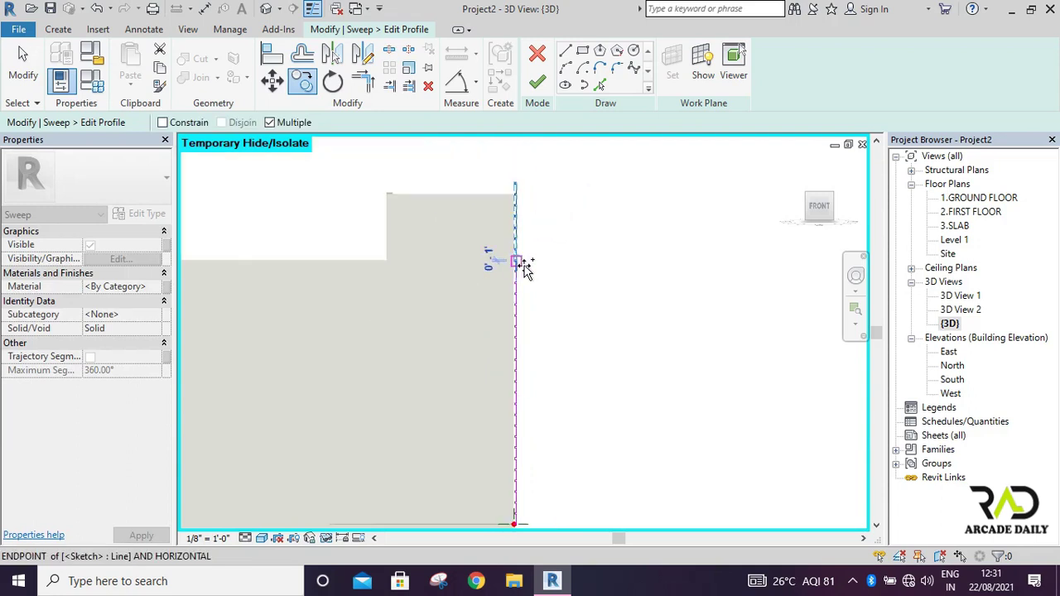
{"action": "scroll", "coordinate": [638, 315], "scroll_direction": "down", "scroll_amount": 1}
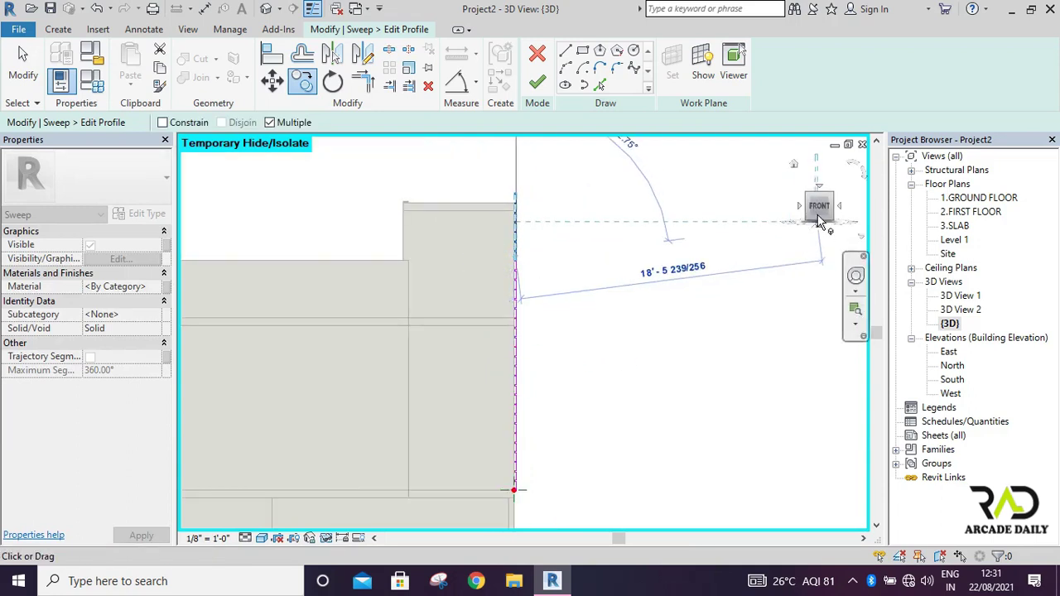
Cancel the stray line and orbit the model to check the notched profile against the wall
{"action": "left_click_drag", "start_coordinate": [818, 221], "coordinate": [802, 235]}
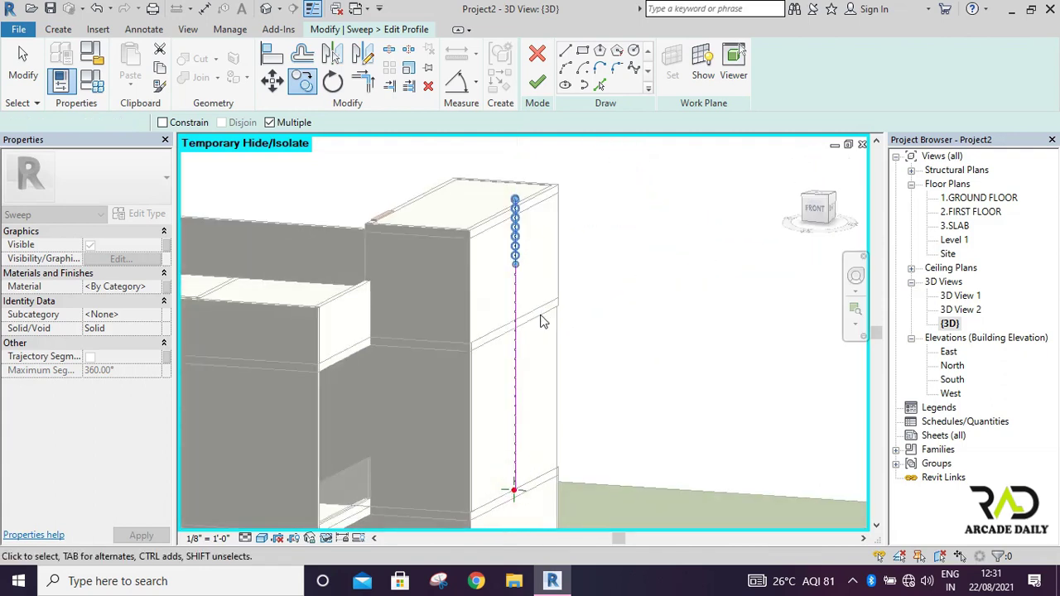
{"action": "key", "text": "Escape"}
{"action": "middle_click_drag", "start_coordinate": [544, 320], "coordinate": [574, 309]}
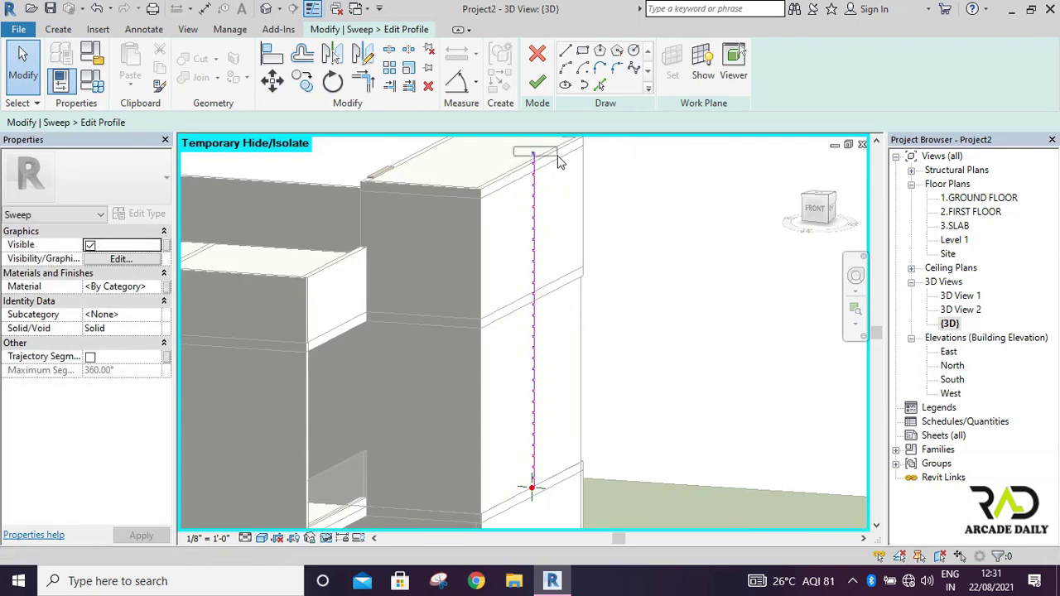
{"action": "scroll", "coordinate": [534, 161], "scroll_direction": "up", "scroll_amount": 3}
{"action": "scroll", "coordinate": [531, 161], "scroll_direction": "up", "scroll_amount": 2}
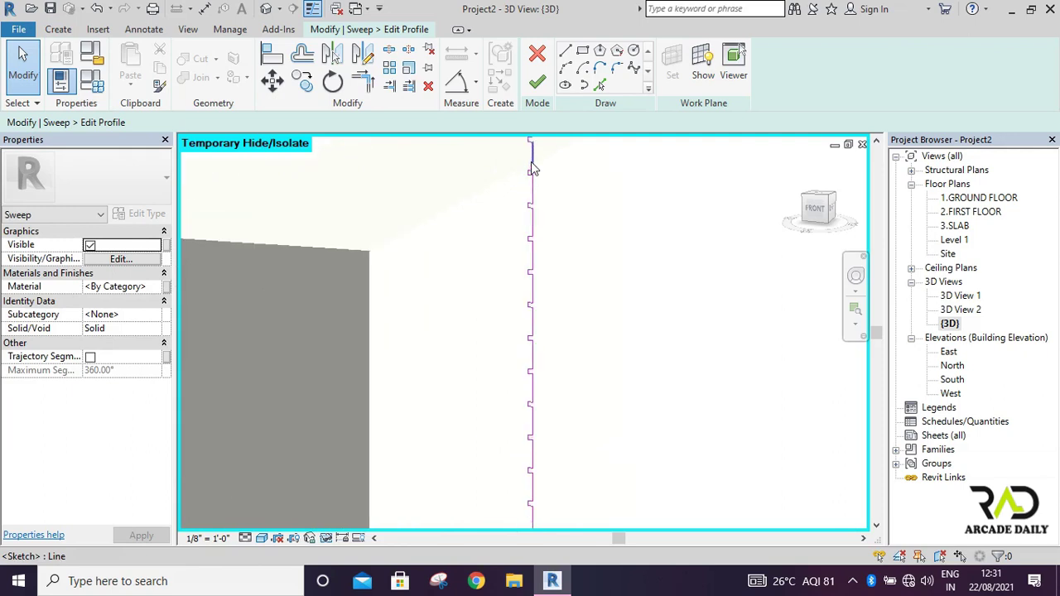
{"action": "middle_click_drag", "start_coordinate": [531, 161], "coordinate": [561, 222]}
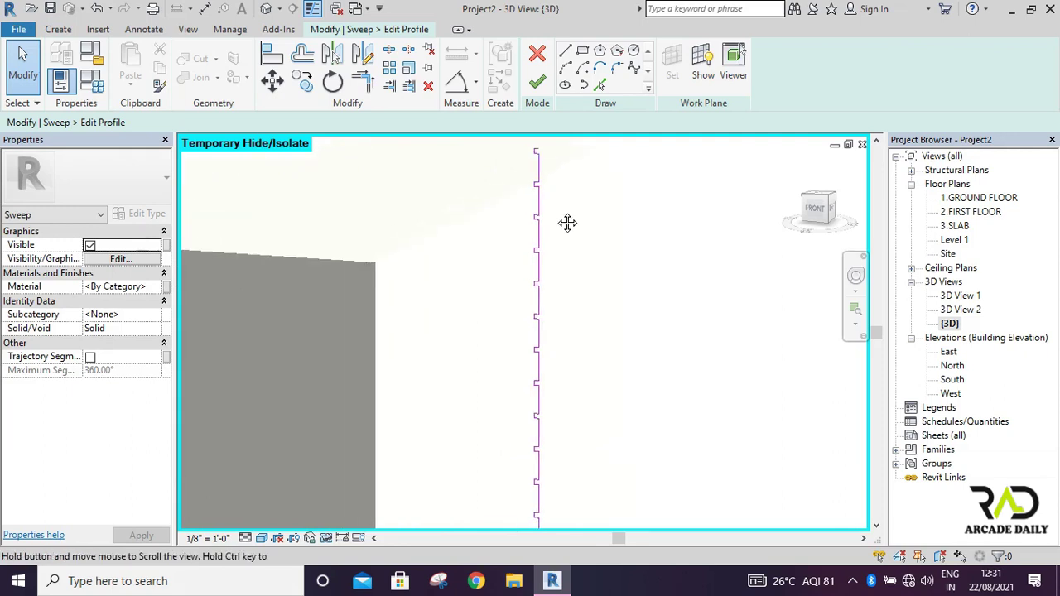
Return to the front view and select the profile's top segment
{"action": "left_click", "coordinate": [823, 211]}
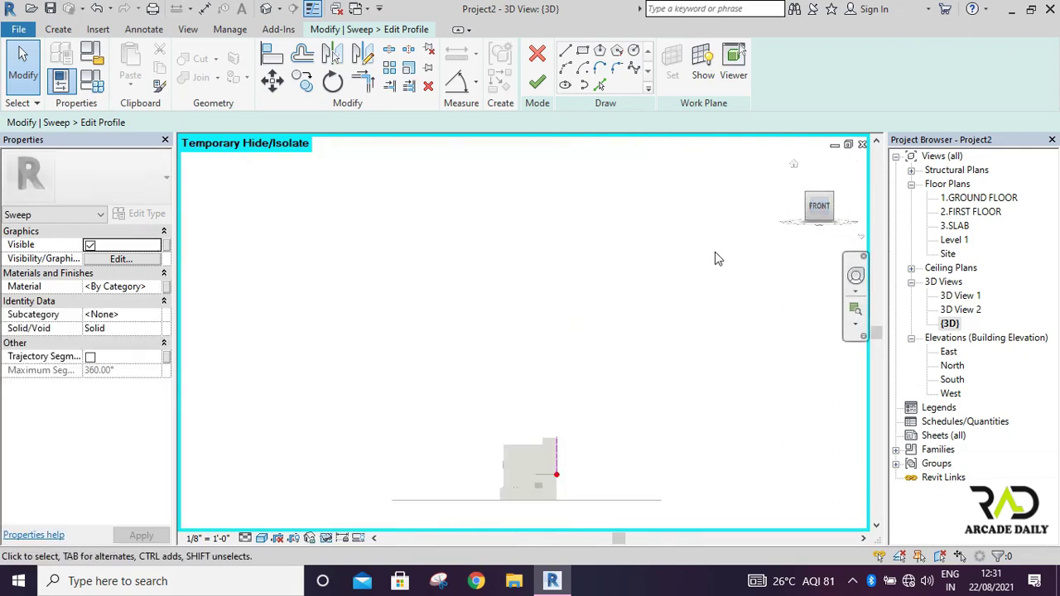
{"action": "scroll", "coordinate": [547, 301], "scroll_direction": "up", "scroll_amount": 4}
{"action": "scroll", "coordinate": [580, 320], "scroll_direction": "up", "scroll_amount": 2}
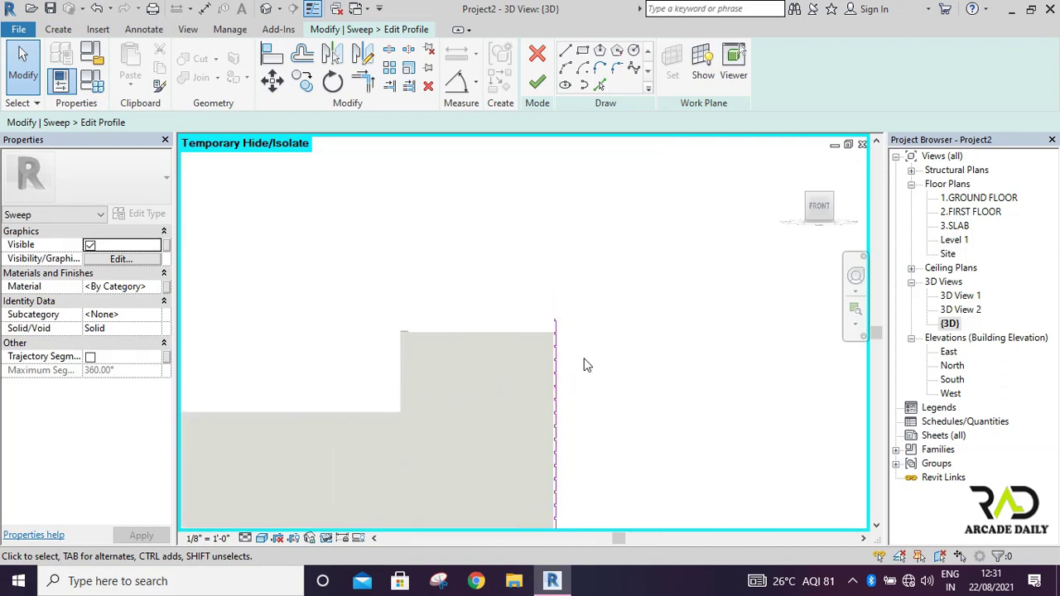
{"action": "scroll", "coordinate": [585, 362], "scroll_direction": "up", "scroll_amount": 2}
{"action": "middle_click_drag", "start_coordinate": [567, 395], "coordinate": [568, 300]}
{"action": "left_click_drag", "start_coordinate": [487, 194], "coordinate": [551, 290]}
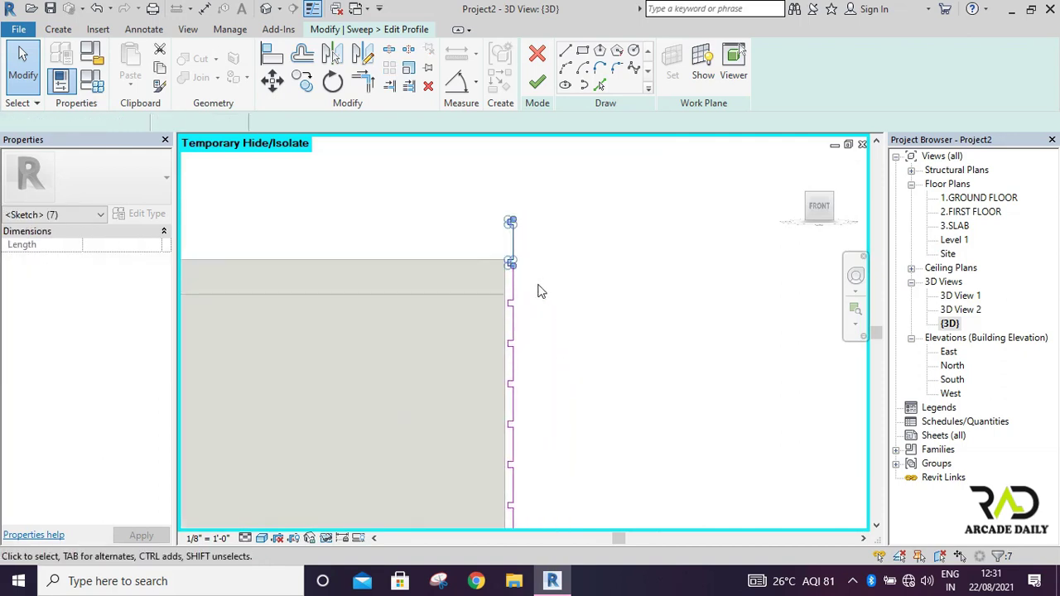
Draw a closing line from the profile's top endpoint down to its lower corner
{"action": "key", "text": "Escape"}
{"action": "scroll", "coordinate": [517, 286], "scroll_direction": "up", "scroll_amount": 1}
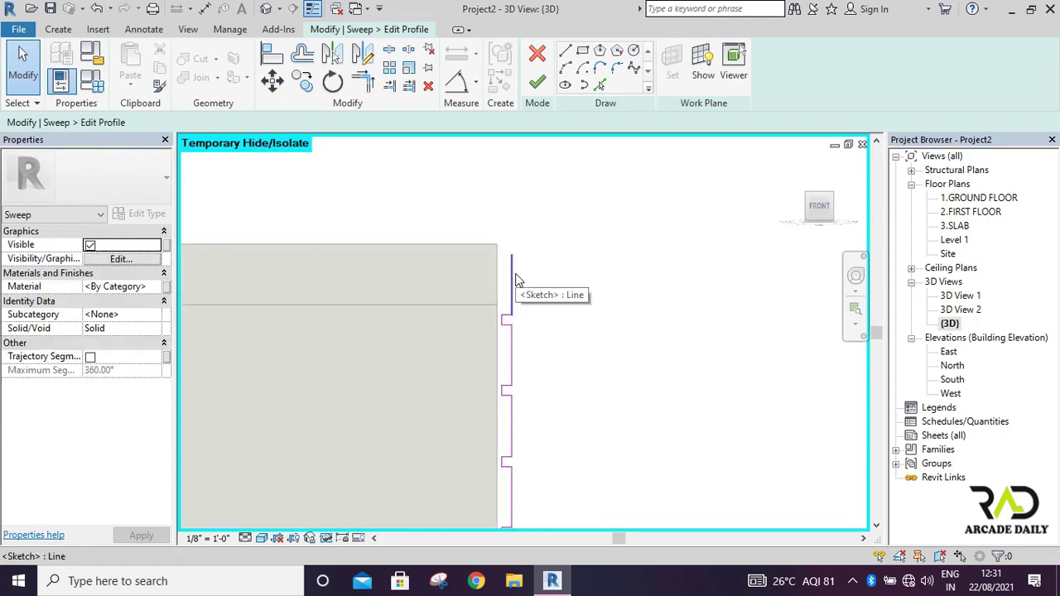
{"action": "left_click", "coordinate": [565, 53]}
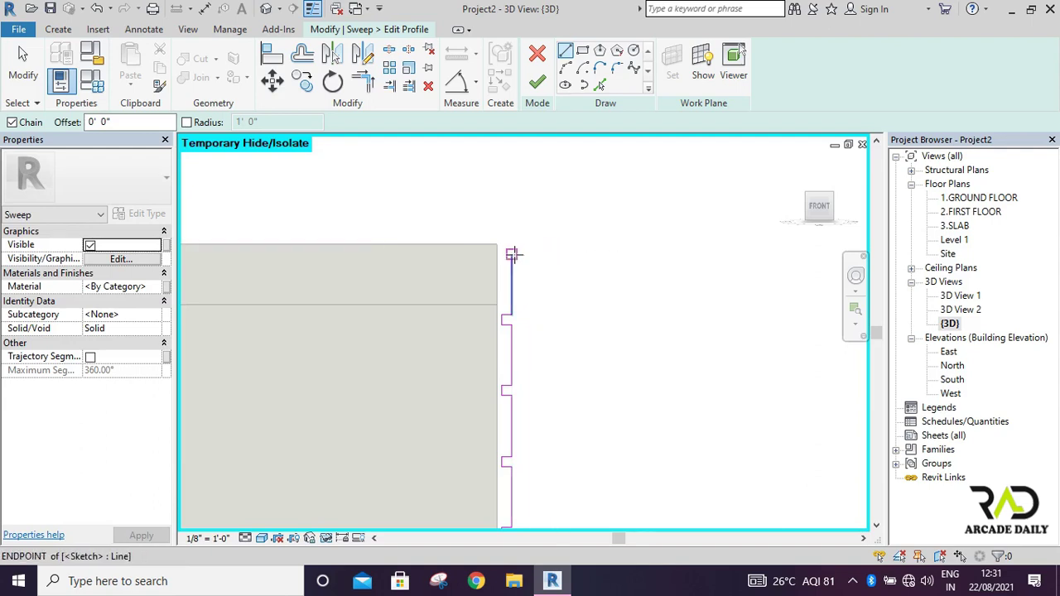
{"action": "left_click", "coordinate": [511, 254]}
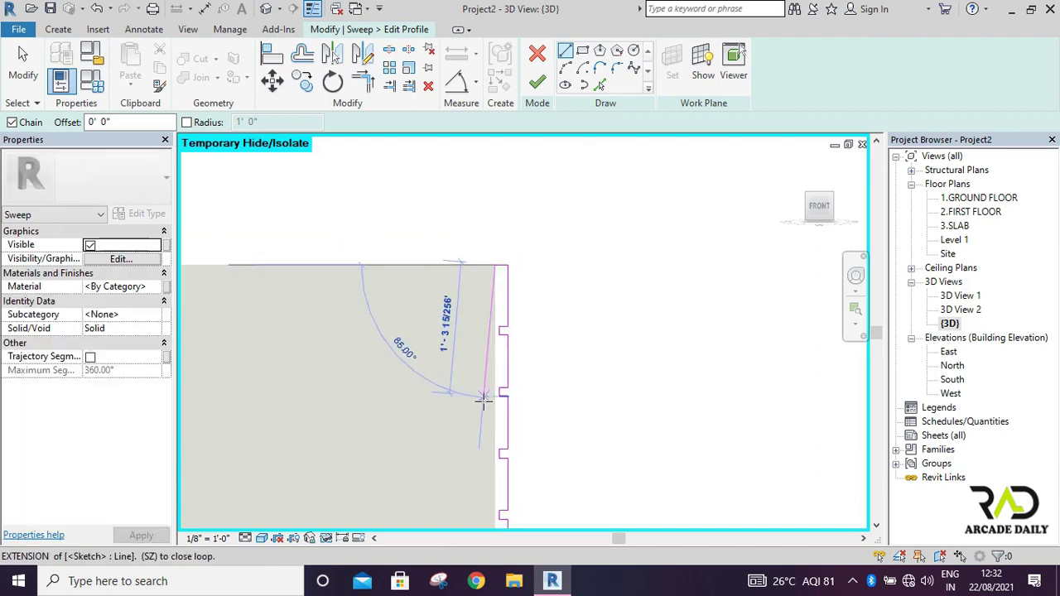
{"action": "mouse_move", "coordinate": [485, 433]}
{"action": "middle_mouse_down"}
{"action": "mouse_move", "coordinate": [513, 284]}
{"action": "mouse_move", "coordinate": [514, 201]}
{"action": "middle_mouse_up"}
{"action": "middle_click_drag", "start_coordinate": [466, 409], "coordinate": [505, 239]}
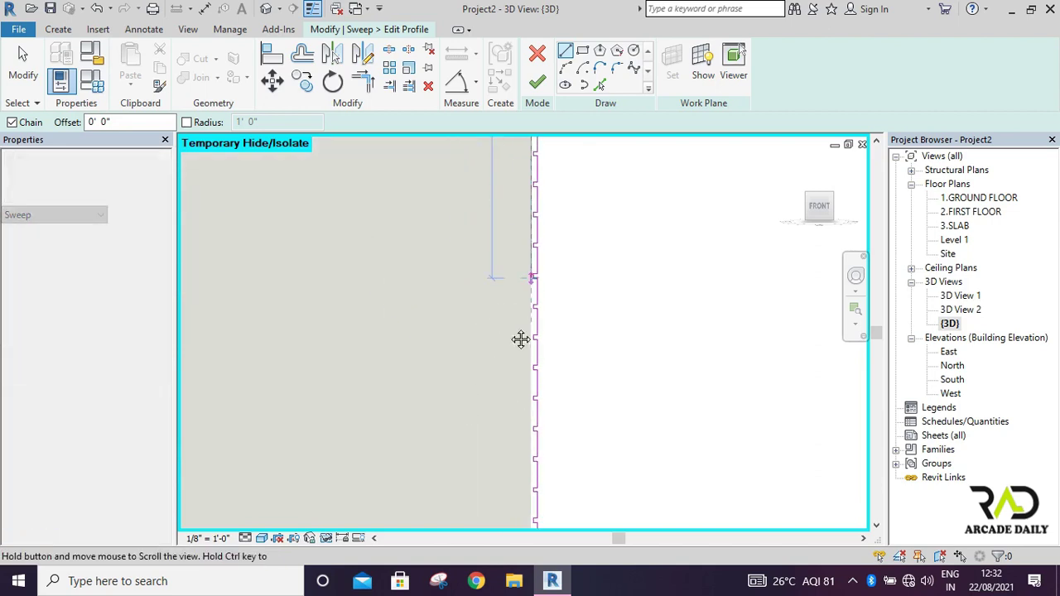
{"action": "middle_click_drag", "start_coordinate": [520, 338], "coordinate": [510, 263]}
{"action": "left_click", "coordinate": [525, 430]}
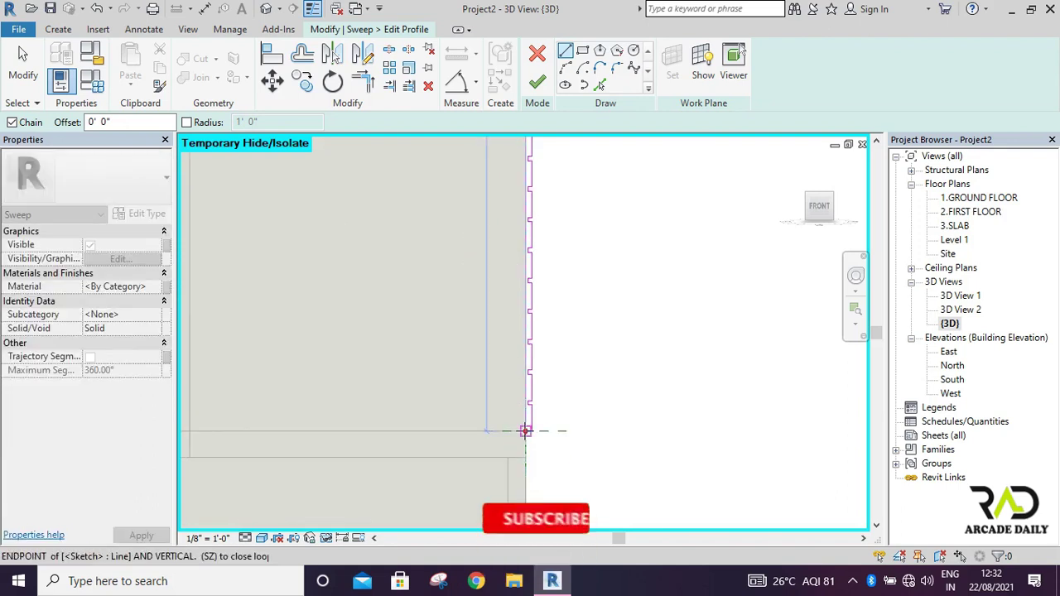
{"action": "key", "text": "Escape"}
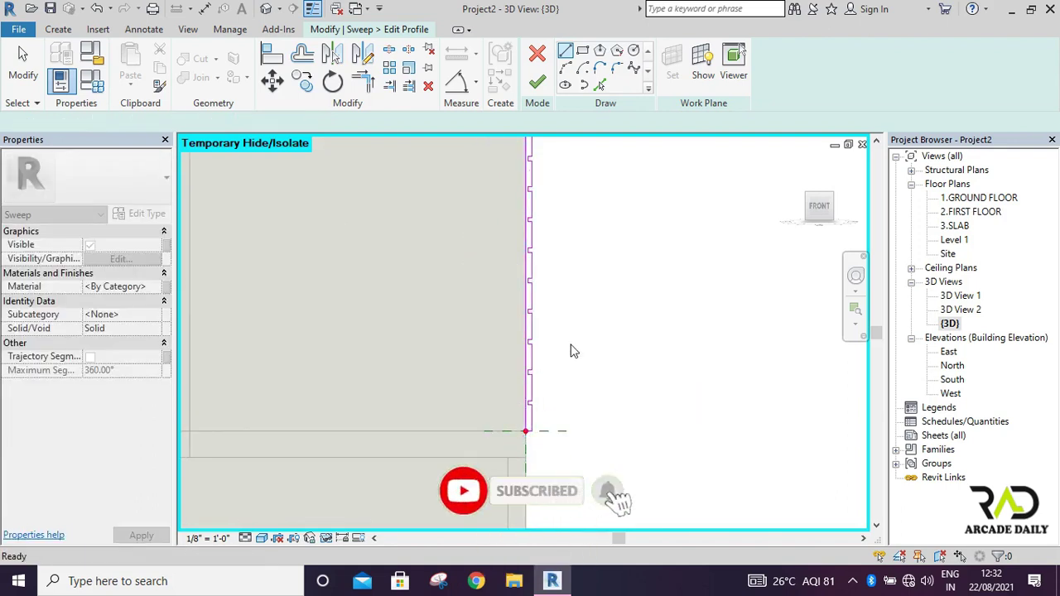
{"action": "left_click", "coordinate": [539, 83]}
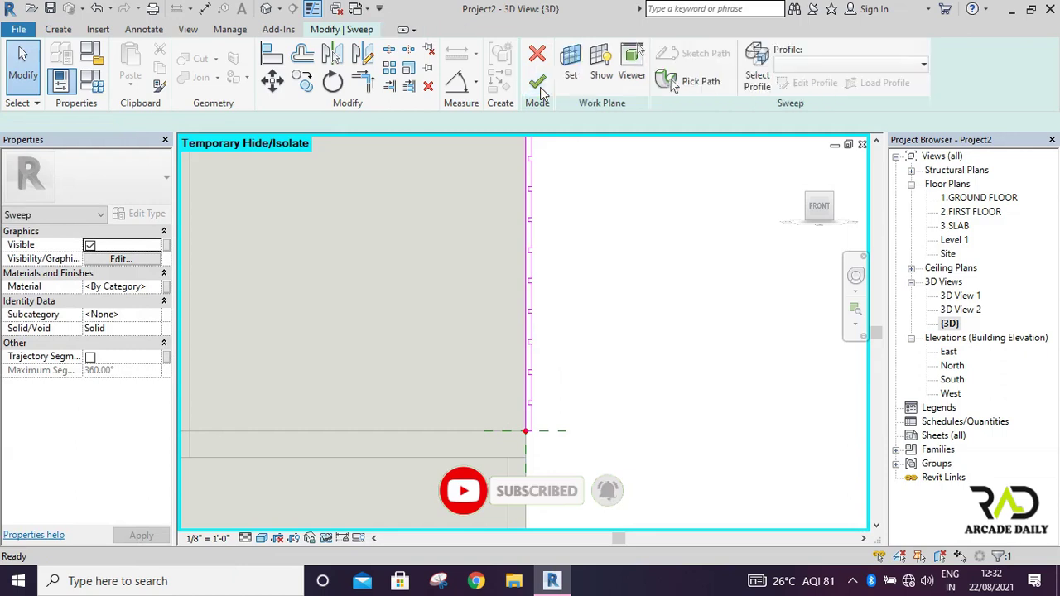
{"action": "left_click", "coordinate": [538, 82]}
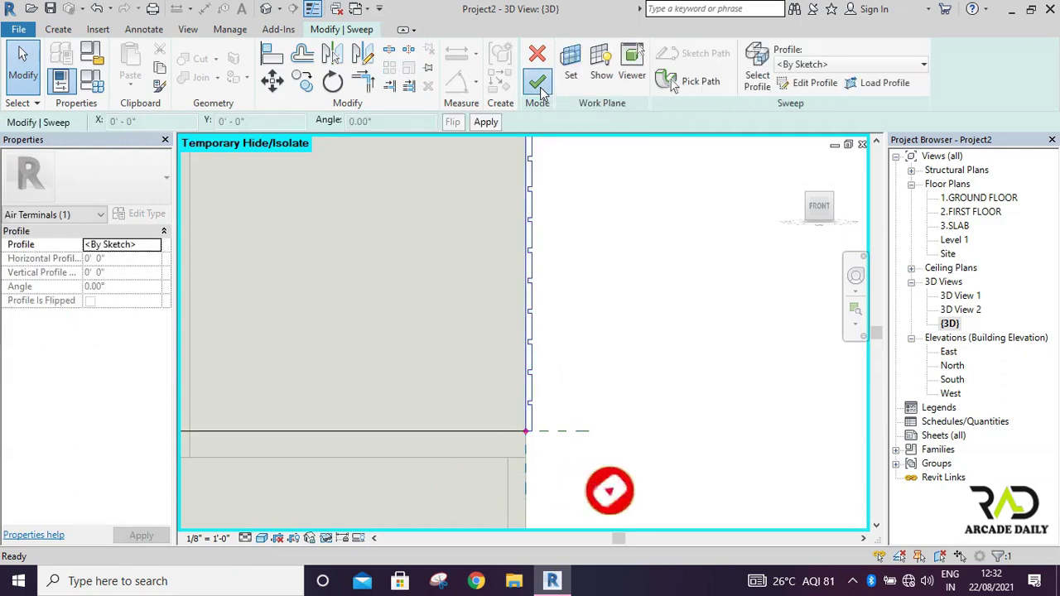
{"action": "scroll", "coordinate": [567, 333], "scroll_direction": "down", "scroll_amount": 2}
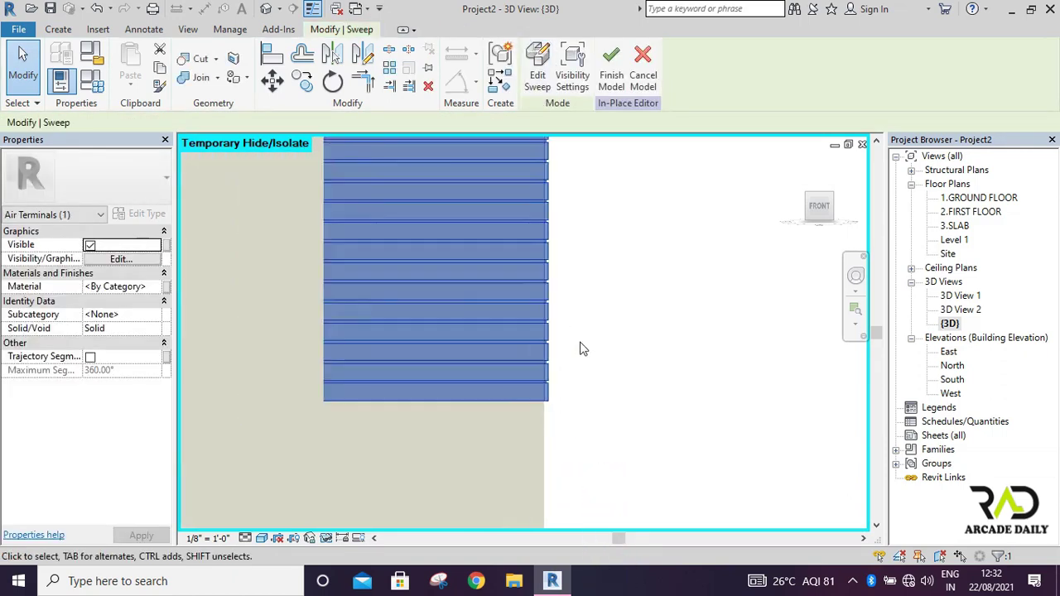
{"action": "scroll", "coordinate": [579, 350], "scroll_direction": "down", "scroll_amount": 2}
{"action": "scroll", "coordinate": [626, 326], "scroll_direction": "down", "scroll_amount": 2}
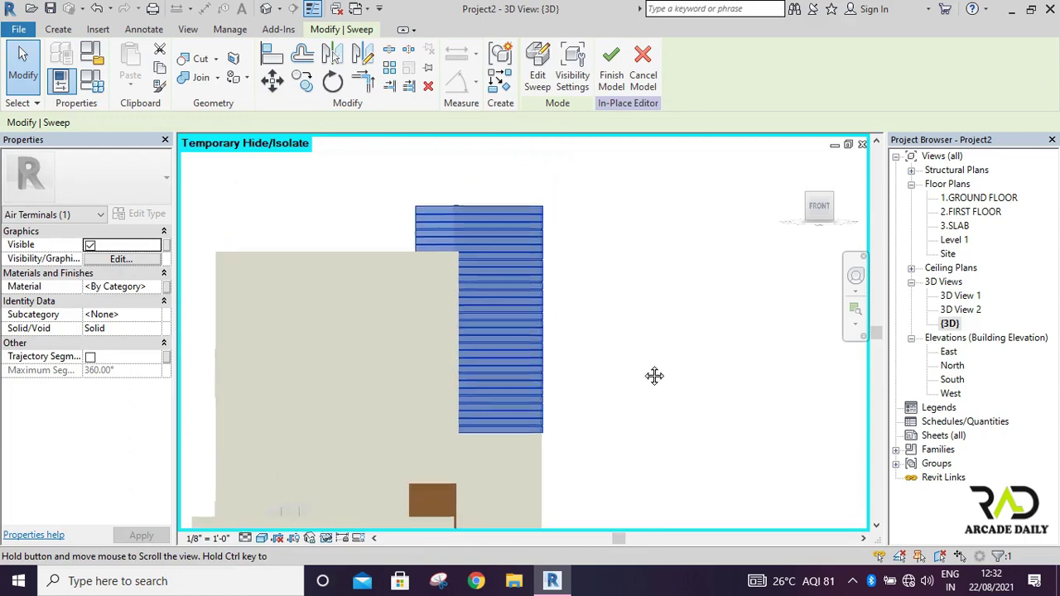
{"action": "left_click", "coordinate": [830, 199]}
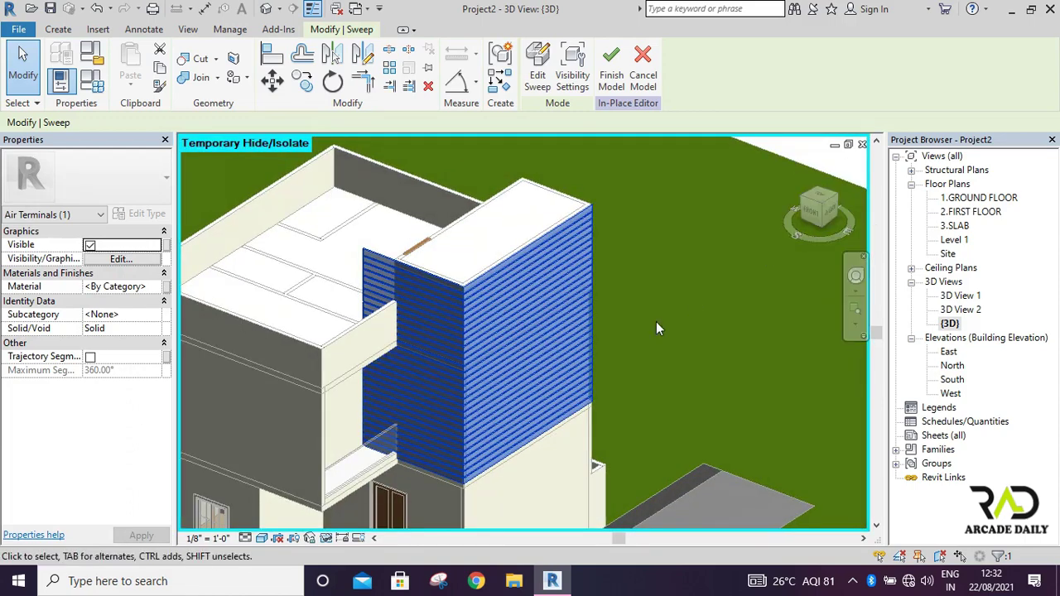
{"action": "middle_click_drag", "start_coordinate": [655, 321], "coordinate": [702, 266], "text": "shift"}
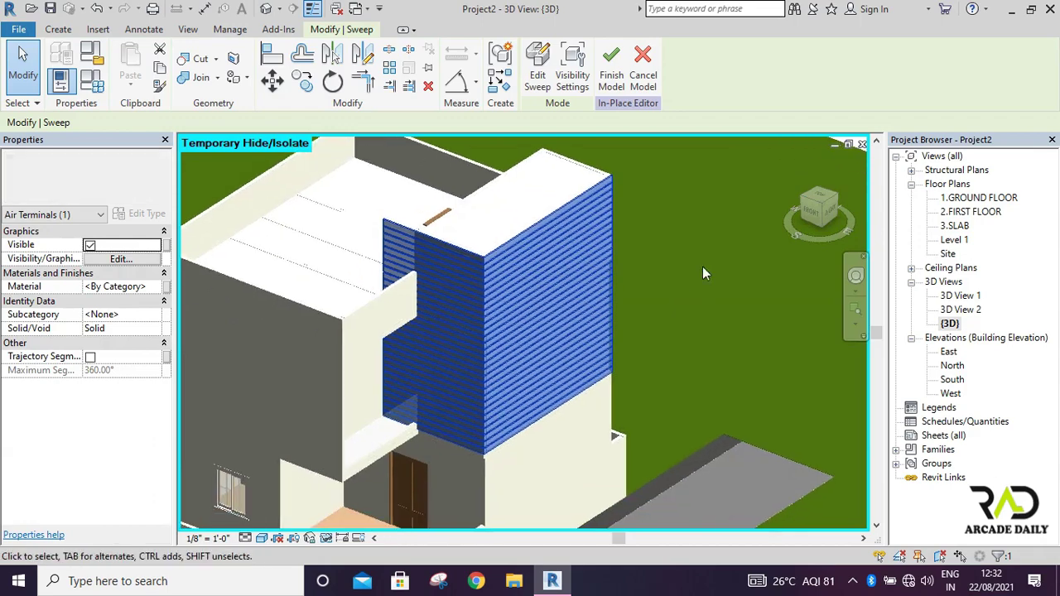
{"action": "left_click", "coordinate": [828, 207]}
{"action": "mouse_move", "coordinate": [530, 348]}
{"action": "middle_mouse_down", "text": "shift"}
{"action": "mouse_move", "coordinate": [496, 294]}
{"action": "mouse_move", "coordinate": [530, 249]}
{"action": "middle_mouse_up", "text": "shift"}
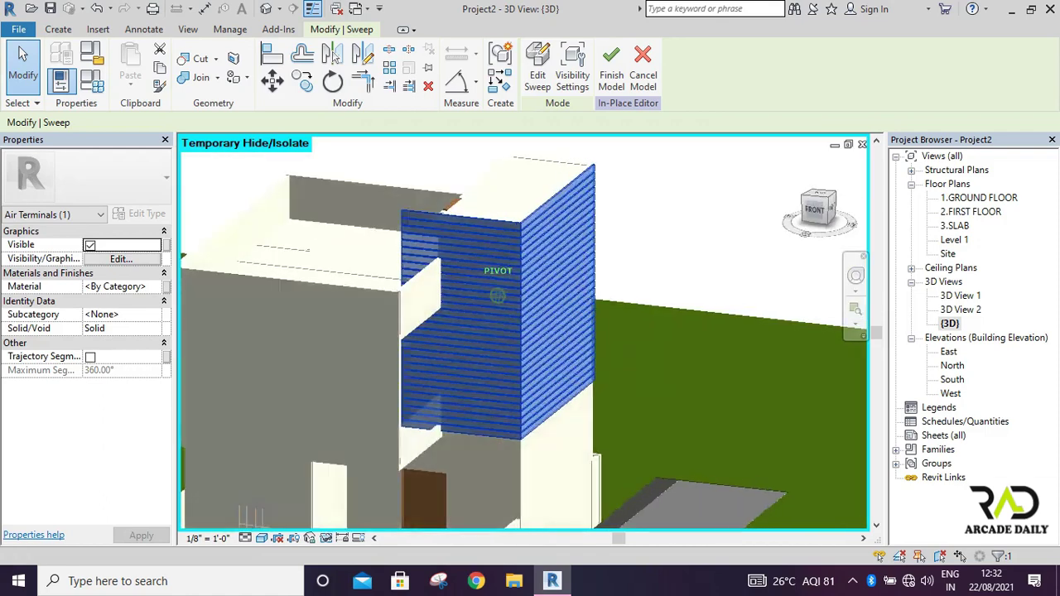
{"action": "middle_click_drag", "start_coordinate": [497, 295], "coordinate": [488, 323], "text": "shift"}
{"action": "scroll", "coordinate": [489, 323], "scroll_direction": "up", "scroll_amount": 3}
{"action": "scroll", "coordinate": [489, 323], "scroll_direction": "up", "scroll_amount": 2}
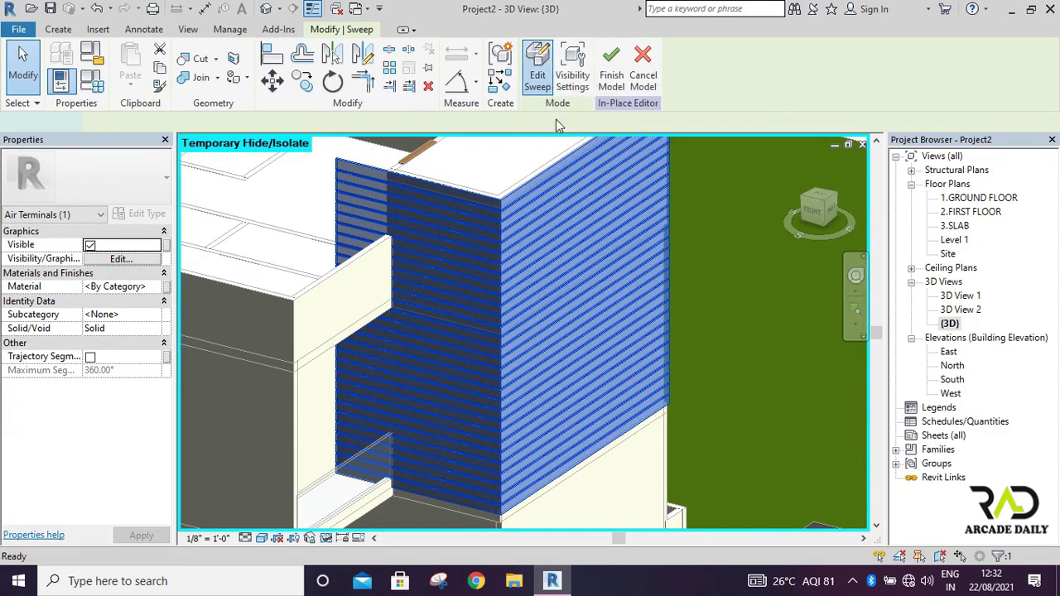
Reopen the sweep's profile sketch and square the view to the front
{"action": "left_click", "coordinate": [537, 72]}
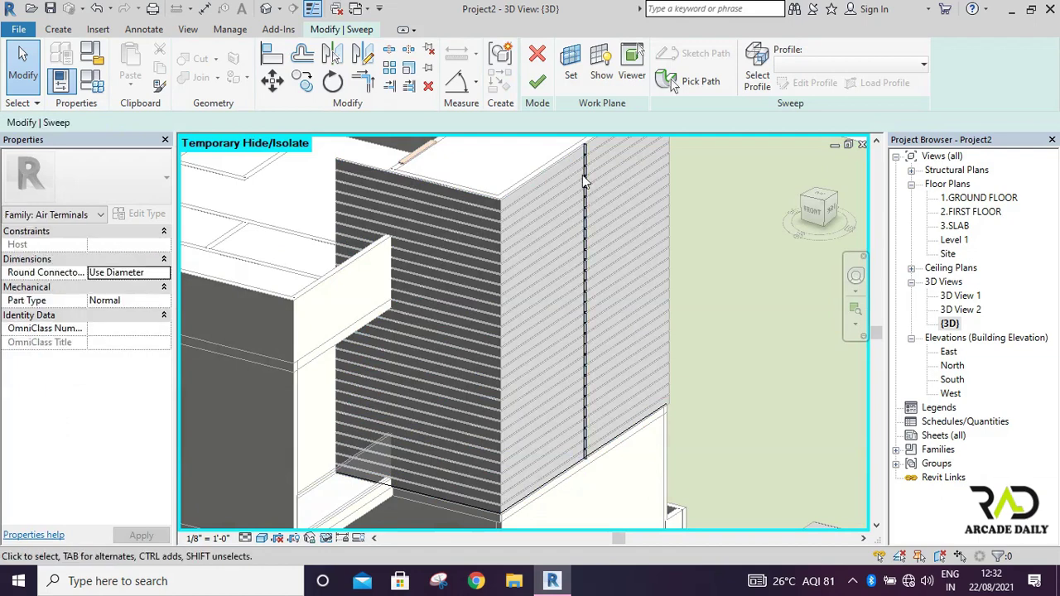
{"action": "left_click", "coordinate": [756, 78]}
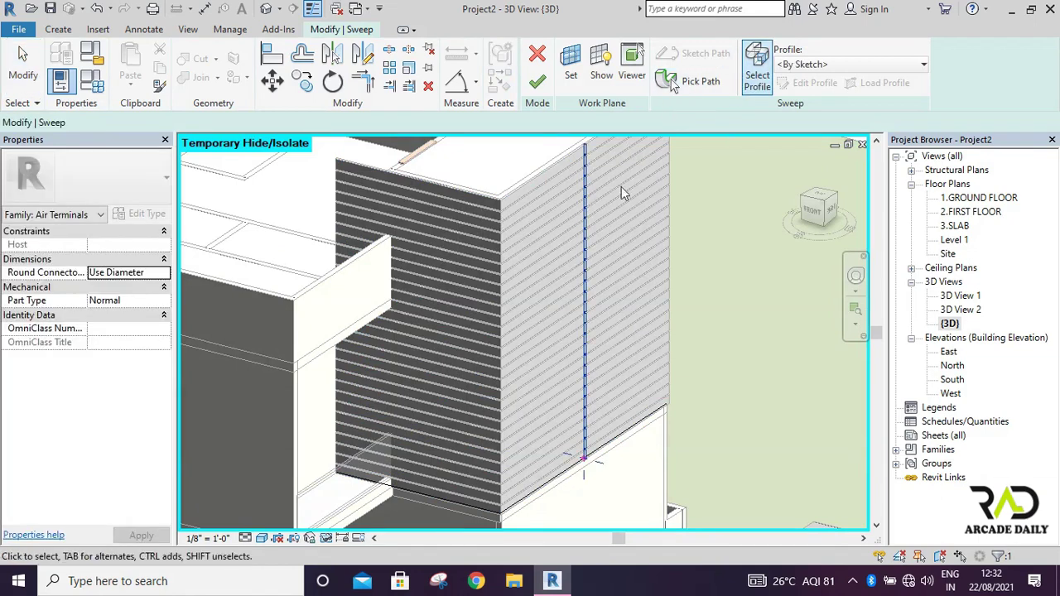
{"action": "scroll", "coordinate": [590, 174], "scroll_direction": "up", "scroll_amount": 2}
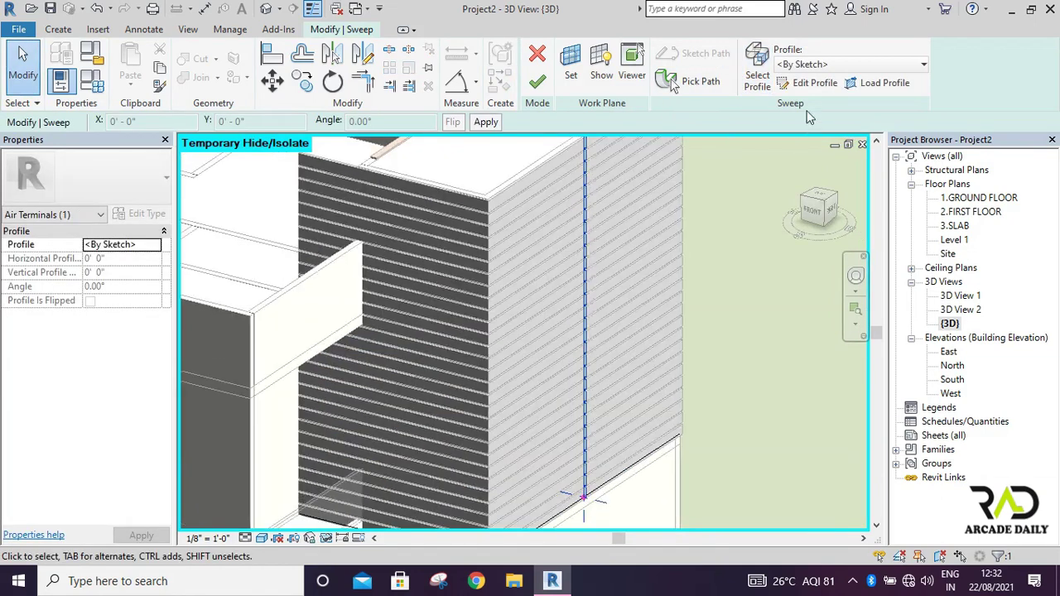
{"action": "left_click", "coordinate": [805, 84]}
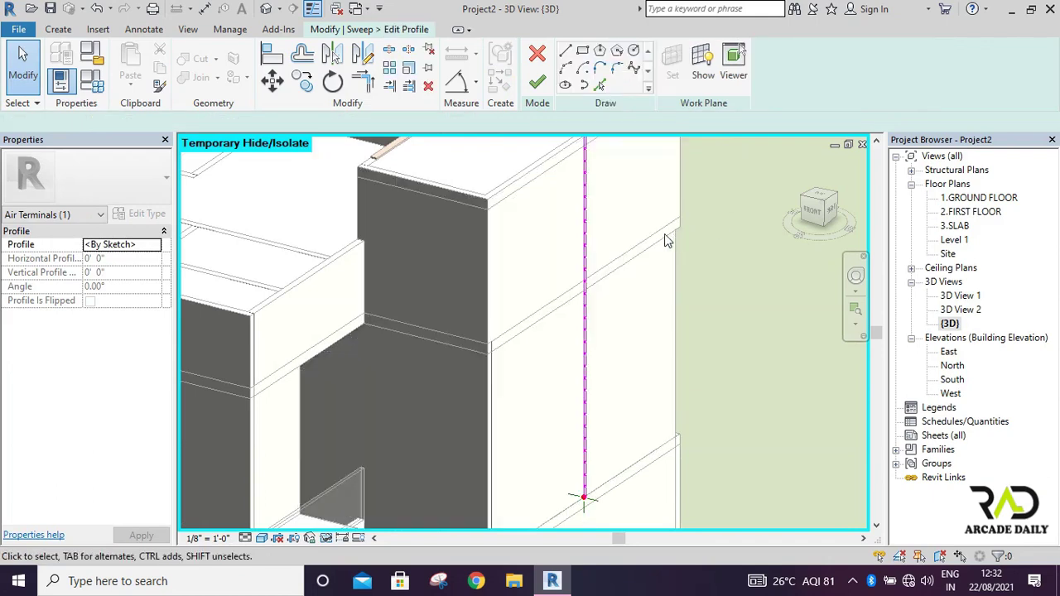
{"action": "left_click_drag", "start_coordinate": [554, 154], "coordinate": [615, 312]}
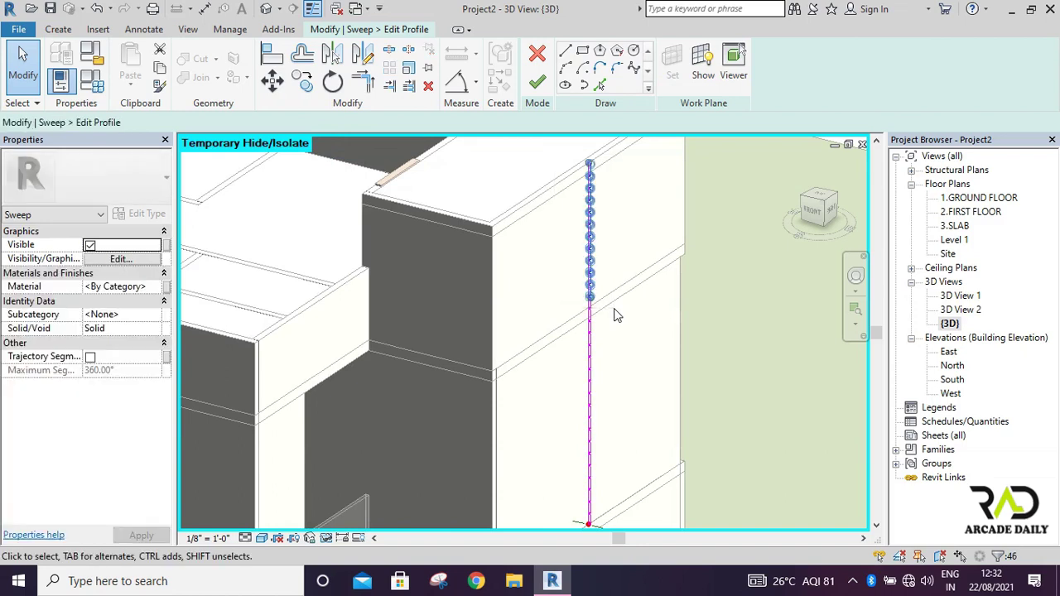
{"action": "key", "text": "Escape"}
{"action": "scroll", "coordinate": [610, 314], "scroll_direction": "up", "scroll_amount": 5}
{"action": "scroll", "coordinate": [589, 311], "scroll_direction": "up", "scroll_amount": 1}
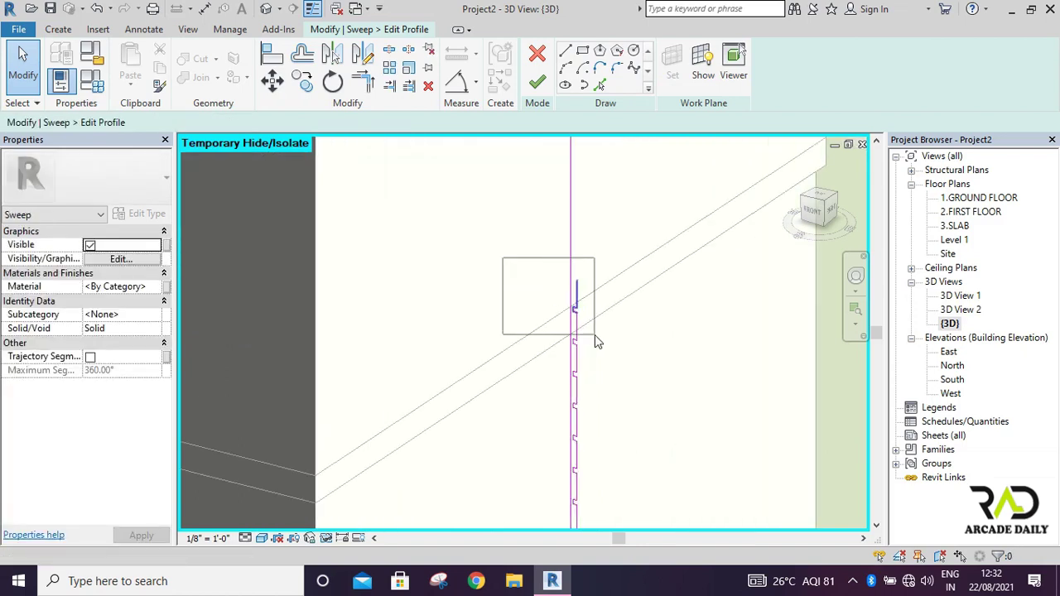
{"action": "scroll", "coordinate": [600, 333], "scroll_direction": "up", "scroll_amount": 1}
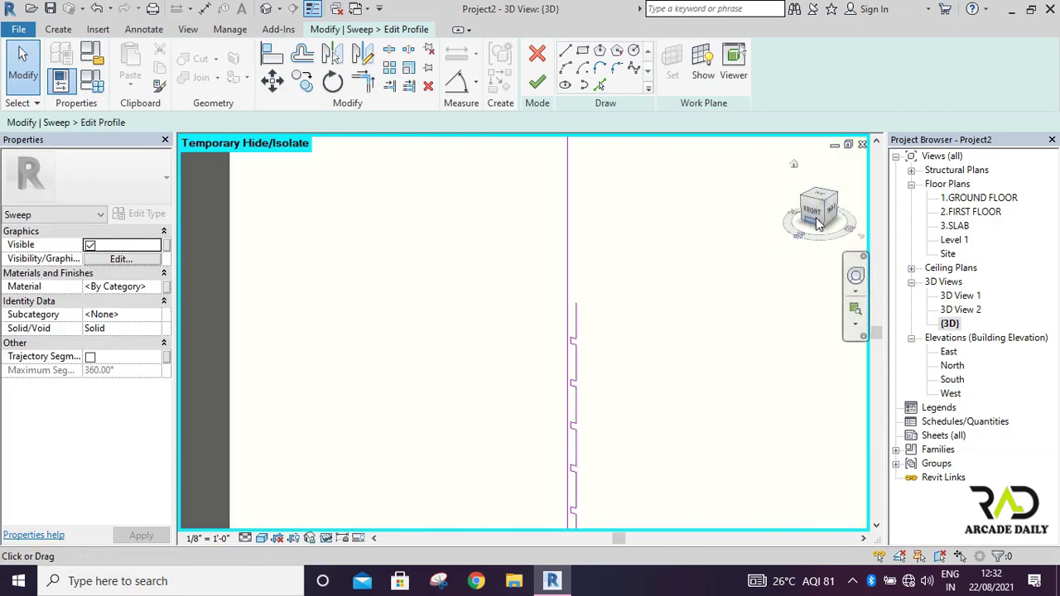
{"action": "left_click", "coordinate": [818, 222]}
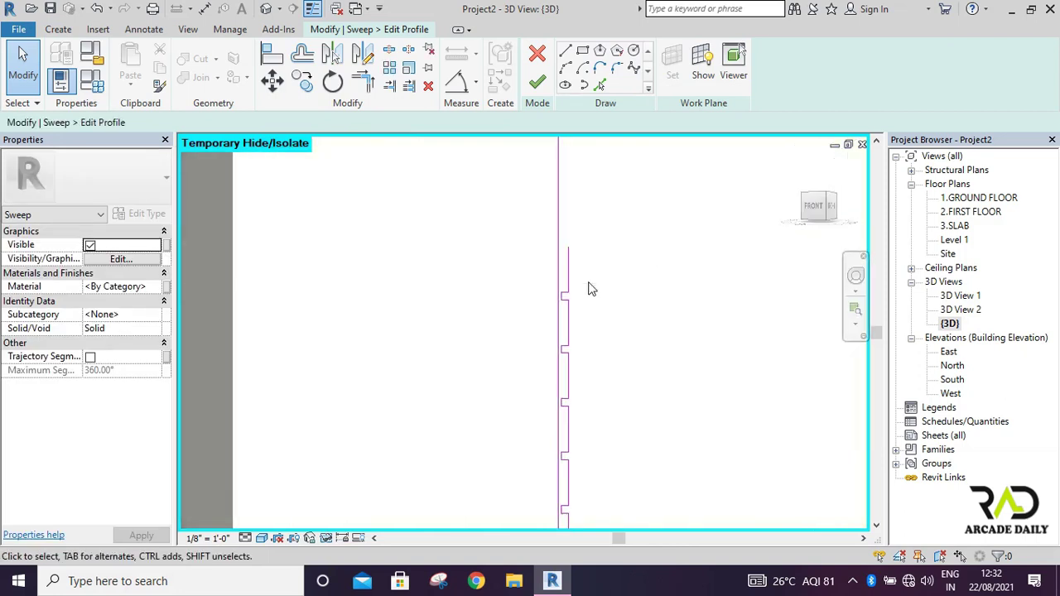
{"action": "scroll", "coordinate": [591, 288], "scroll_direction": "up", "scroll_amount": 1}
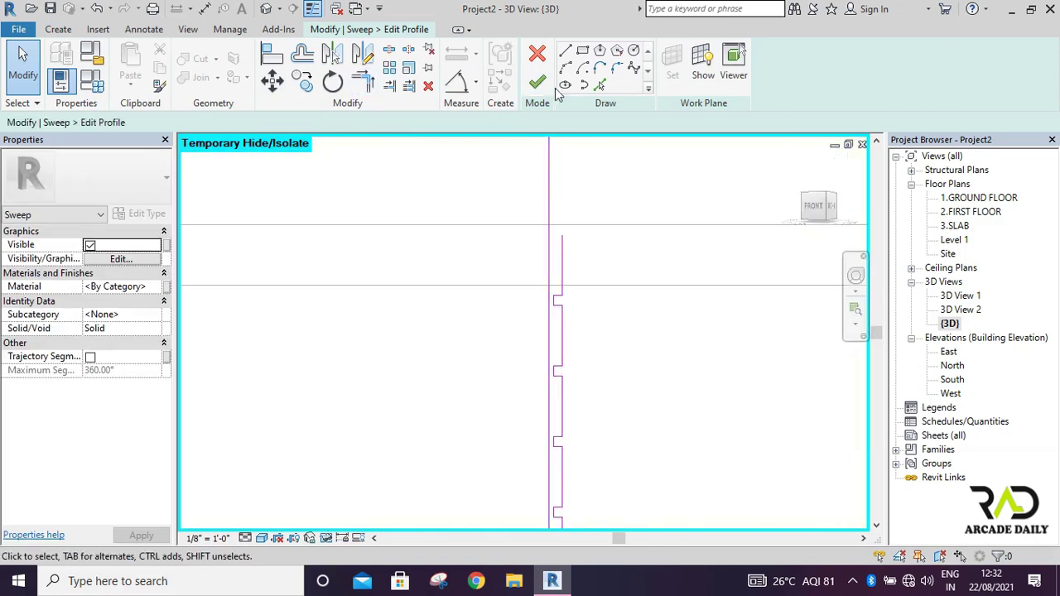
Draw a short top line, trim the top corner with TR, and finish the profile
{"action": "left_click", "coordinate": [566, 53]}
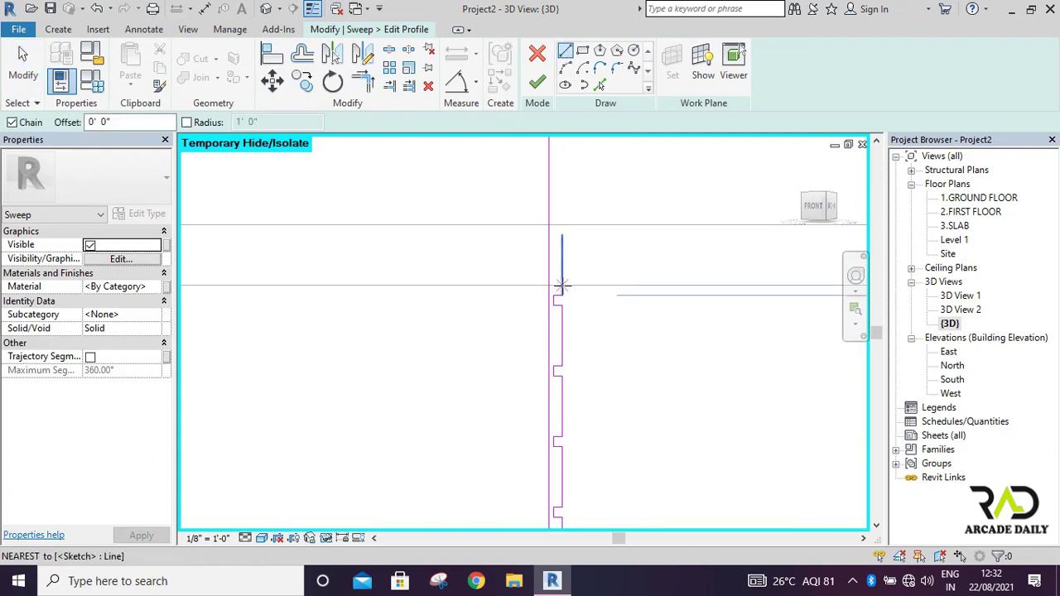
{"action": "left_click", "coordinate": [549, 286]}
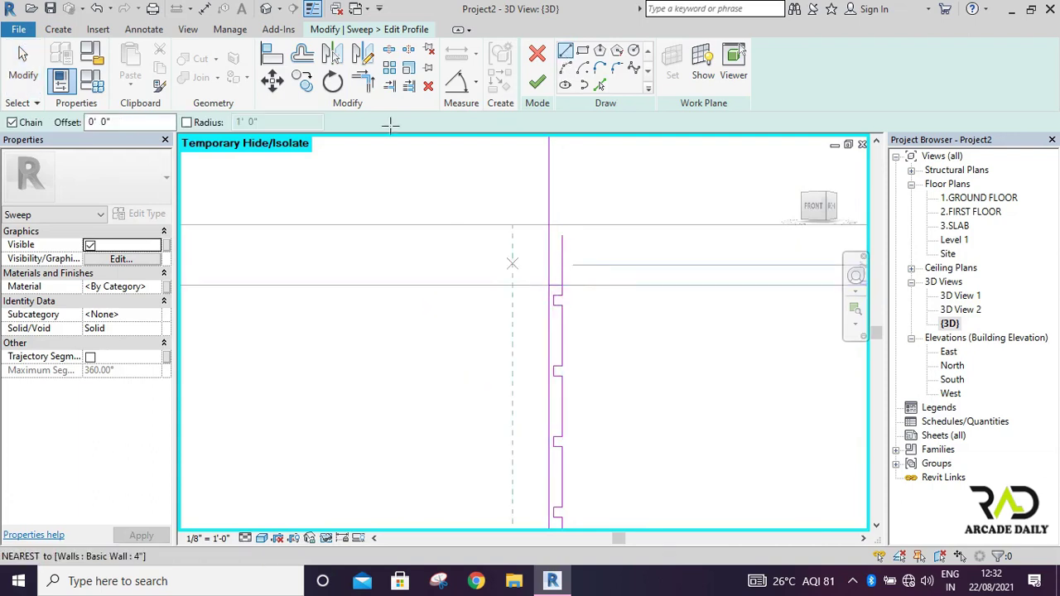
{"action": "key", "text": "Escape"}
{"action": "key", "text": "t"}
{"action": "key", "text": "r"}
{"action": "left_click", "coordinate": [562, 283]}
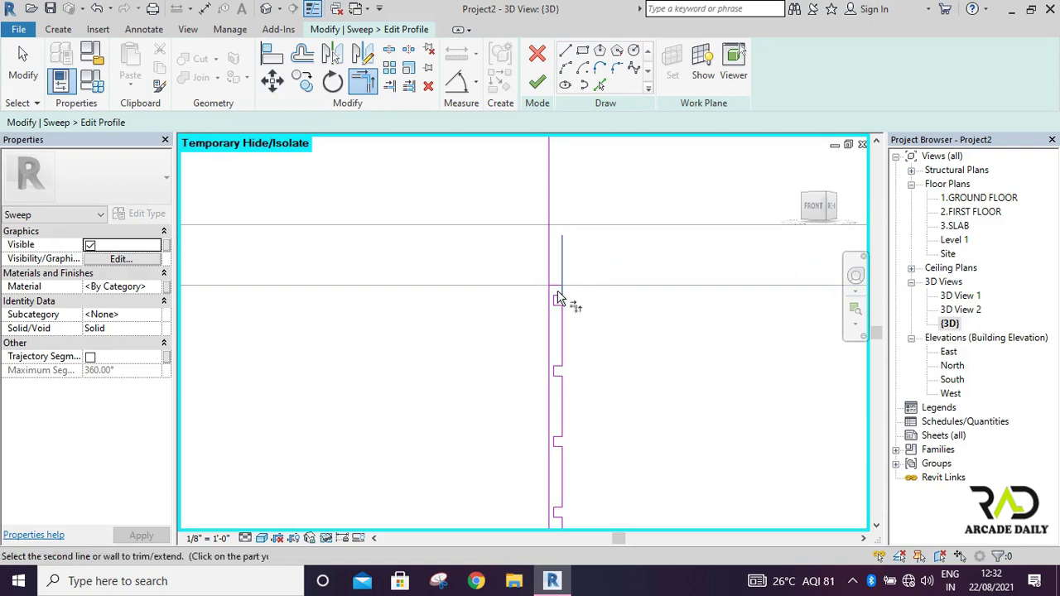
{"action": "left_click", "coordinate": [558, 297]}
{"action": "left_click", "coordinate": [548, 300]}
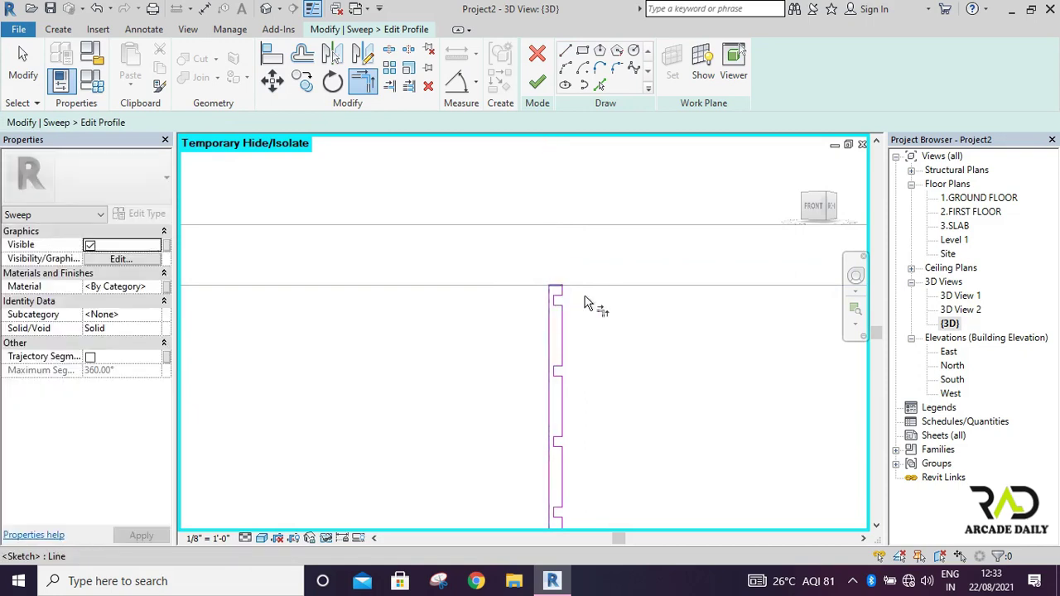
{"action": "scroll", "coordinate": [602, 313], "scroll_direction": "down", "scroll_amount": 2}
{"action": "left_click", "coordinate": [538, 83]}
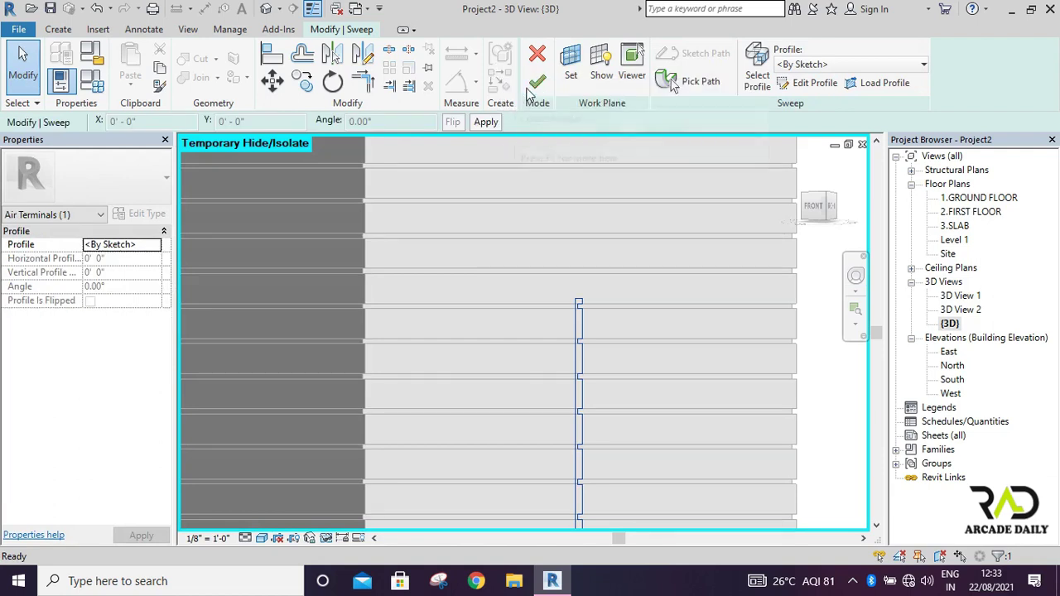
Finish the sweep edit and view the facade from a tilted top-front angle
{"action": "left_click", "coordinate": [530, 93]}
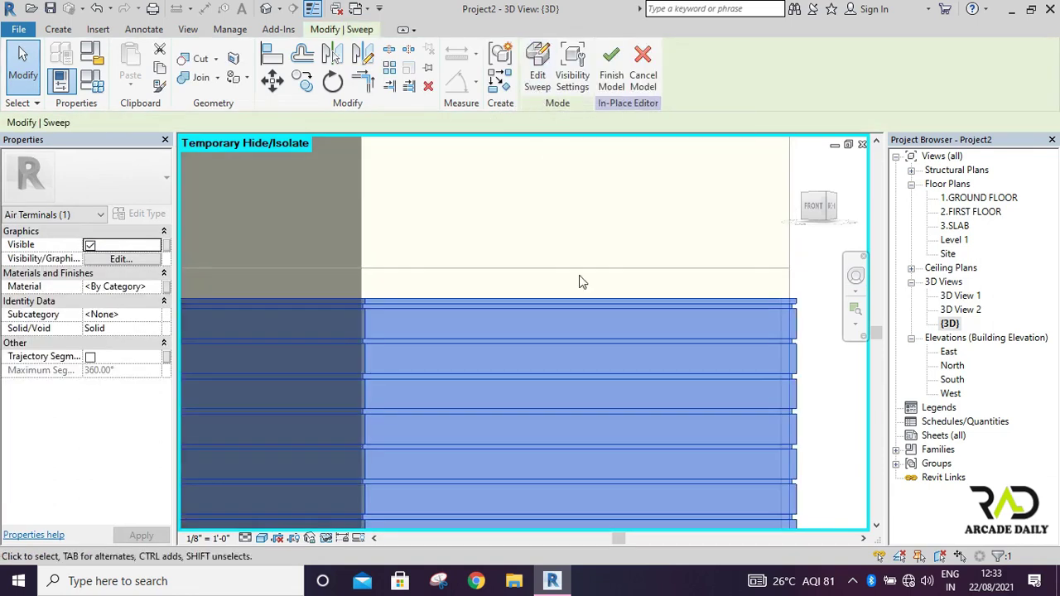
{"action": "scroll", "coordinate": [596, 370], "scroll_direction": "down", "scroll_amount": 5}
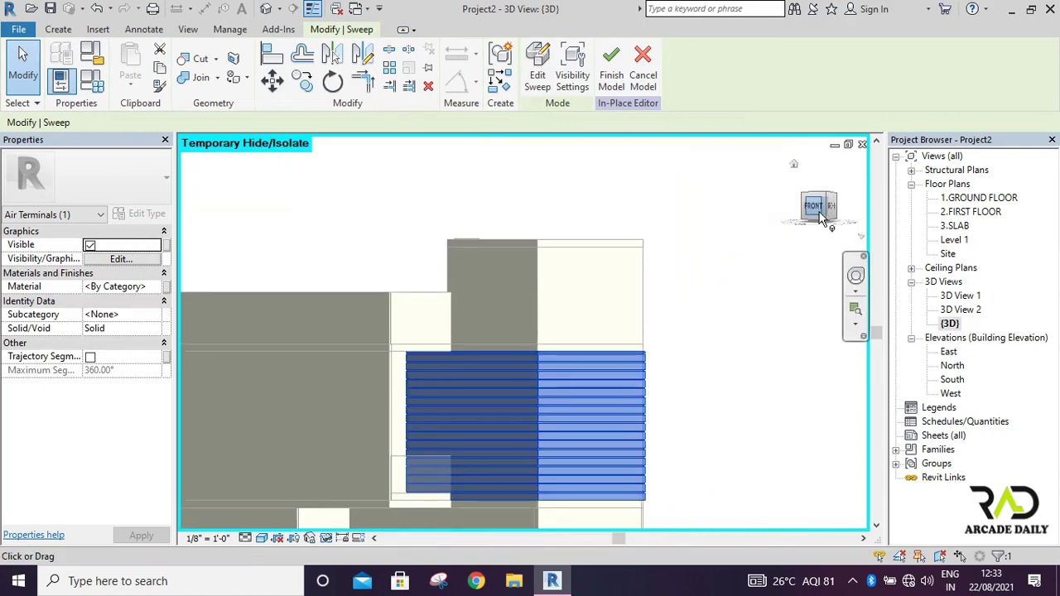
{"action": "mouse_move", "coordinate": [816, 208]}
{"action": "left_mouse_down"}
{"action": "mouse_move", "coordinate": [818, 243]}
{"action": "mouse_move", "coordinate": [645, 366]}
{"action": "left_mouse_up"}
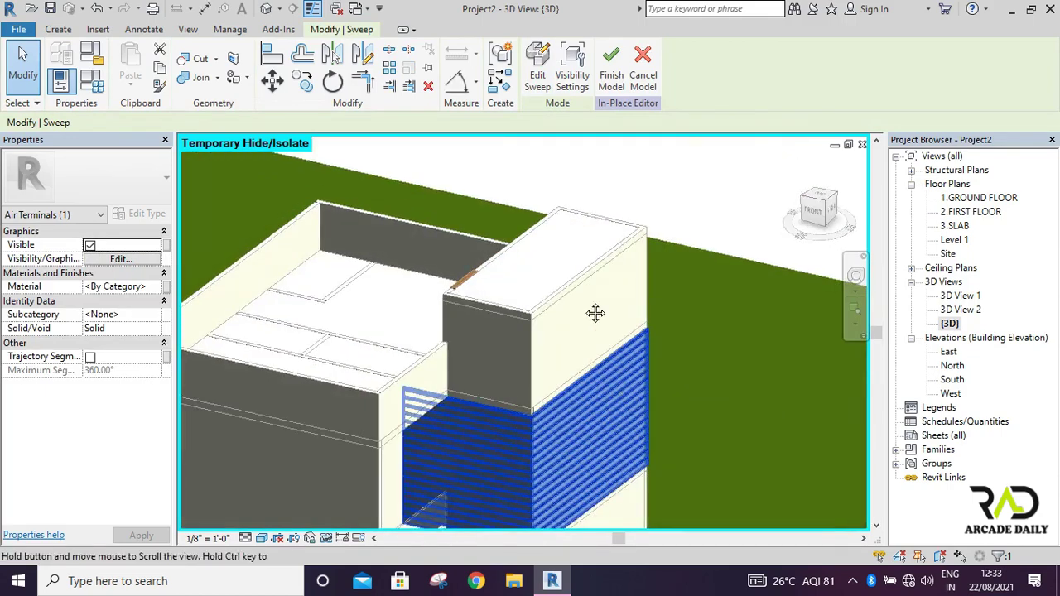
{"action": "scroll", "coordinate": [596, 309], "scroll_direction": "up", "scroll_amount": 5}
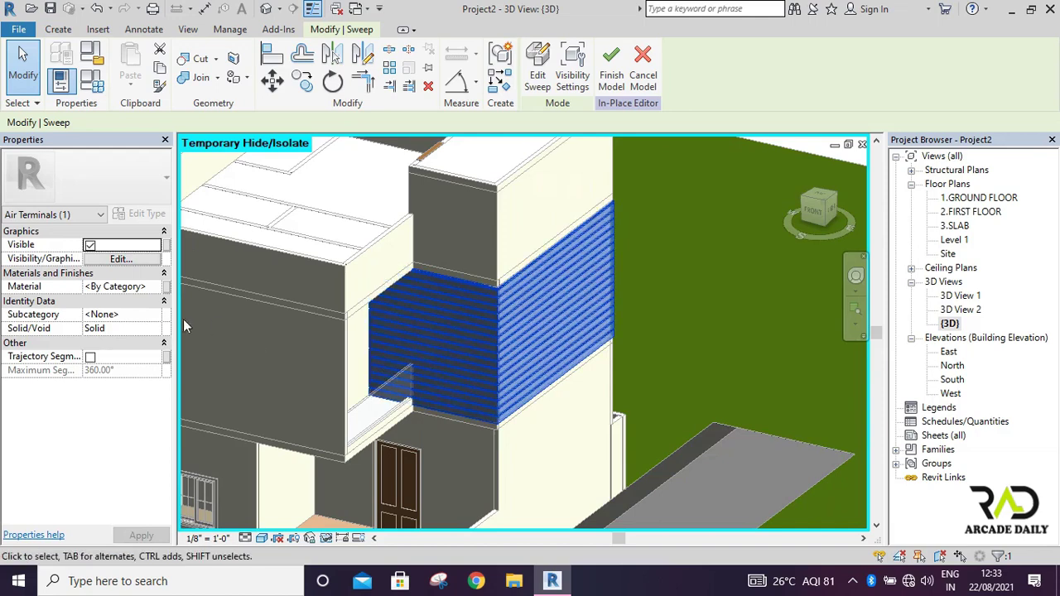
Assign the Door - Panel material to the slat sweep
{"action": "left_click", "coordinate": [154, 287]}
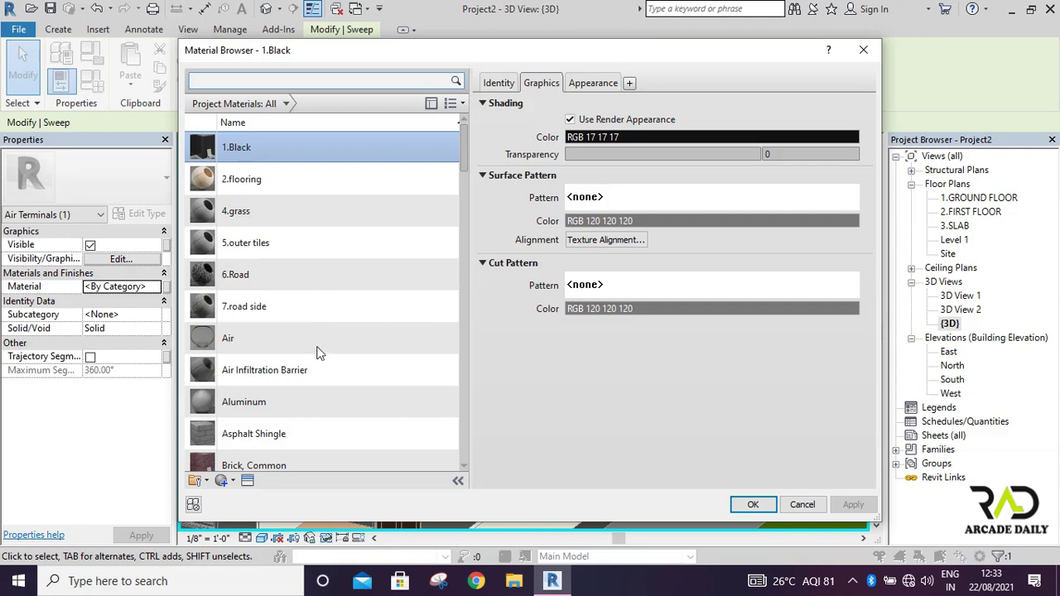
{"action": "scroll", "coordinate": [319, 395], "scroll_direction": "down", "scroll_amount": 4}
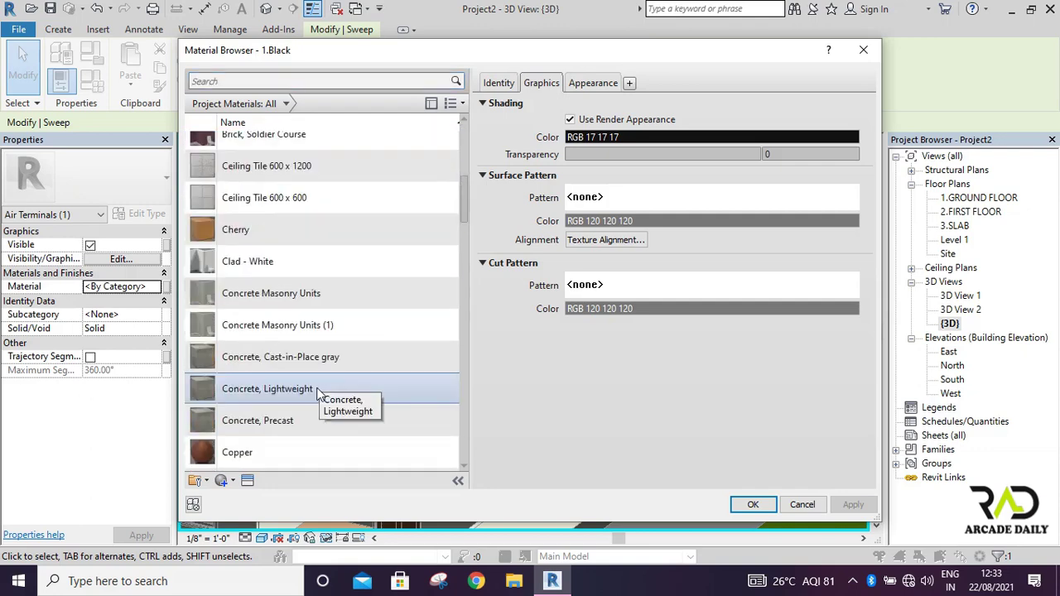
{"action": "scroll", "coordinate": [323, 388], "scroll_direction": "down", "scroll_amount": 2}
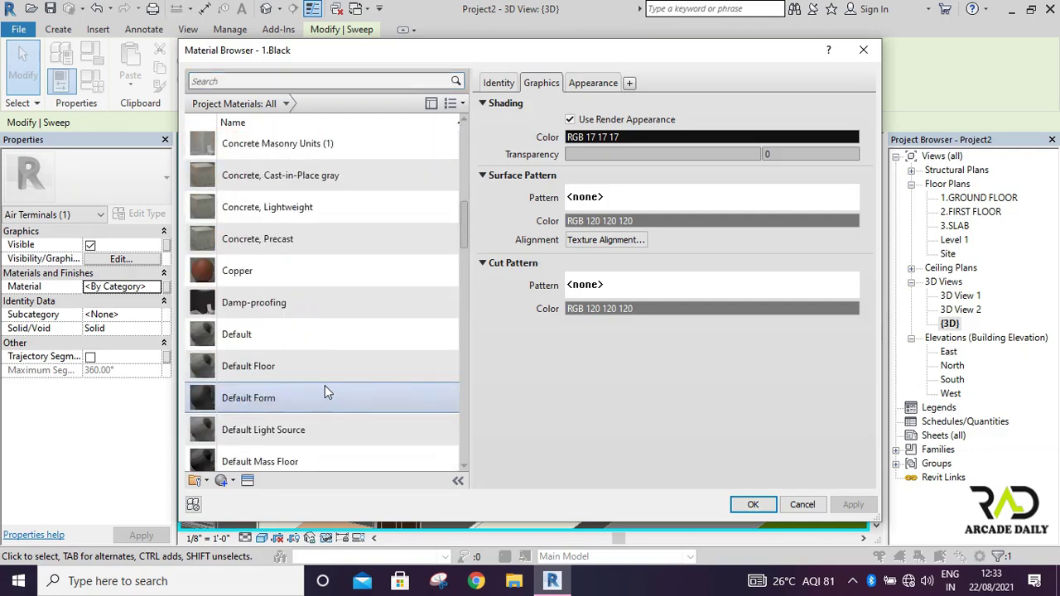
{"action": "scroll", "coordinate": [298, 390], "scroll_direction": "down", "scroll_amount": 1}
{"action": "scroll", "coordinate": [296, 391], "scroll_direction": "down", "scroll_amount": 2}
{"action": "left_click", "coordinate": [277, 378]}
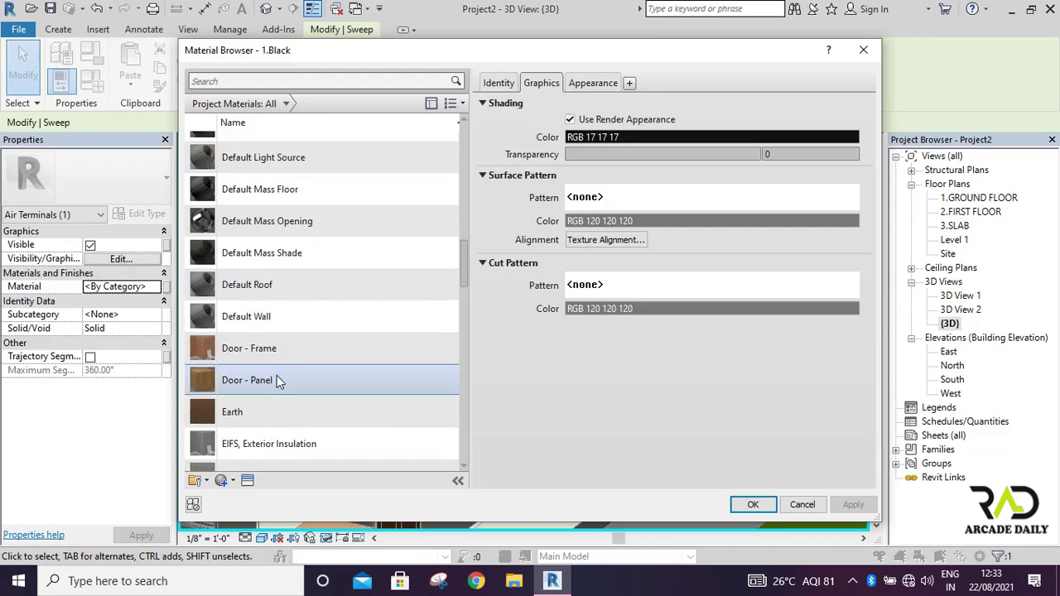
{"action": "left_click", "coordinate": [754, 504]}
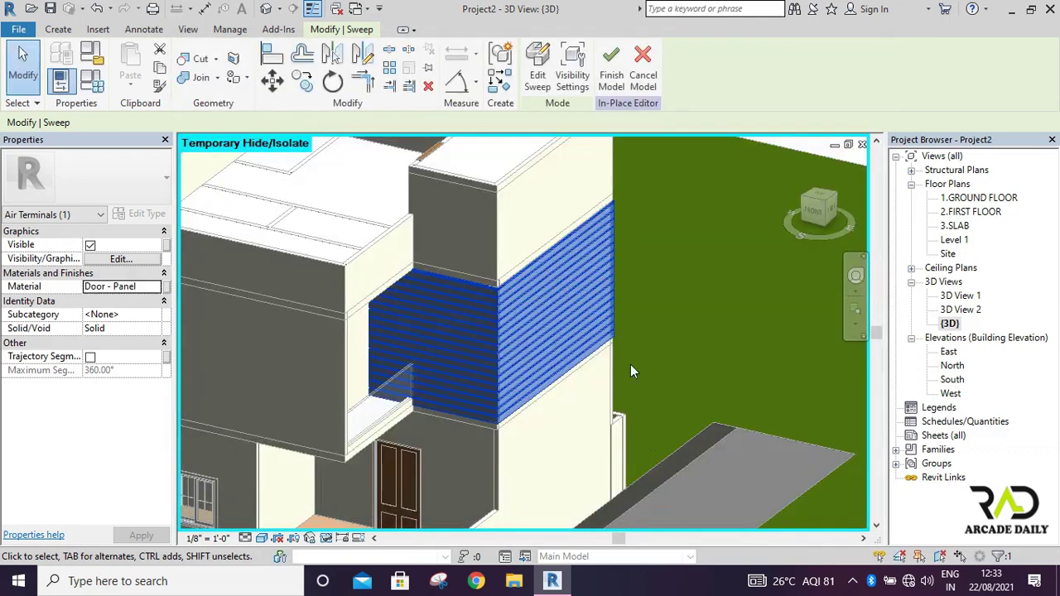
{"action": "left_click", "coordinate": [610, 66]}
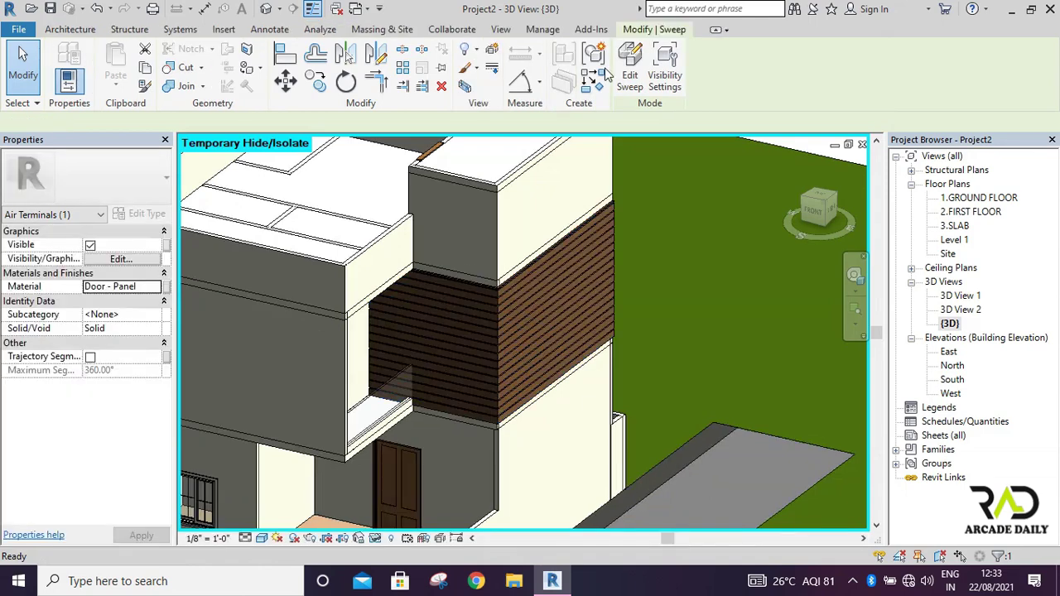
{"action": "mouse_move", "coordinate": [827, 220]}
{"action": "middle_mouse_down", "text": "shift"}
{"action": "mouse_move", "coordinate": [663, 327]}
{"action": "mouse_move", "coordinate": [765, 215]}
{"action": "mouse_move", "coordinate": [820, 207]}
{"action": "mouse_move", "coordinate": [831, 192]}
{"action": "mouse_move", "coordinate": [770, 284]}
{"action": "middle_mouse_up", "text": "shift"}
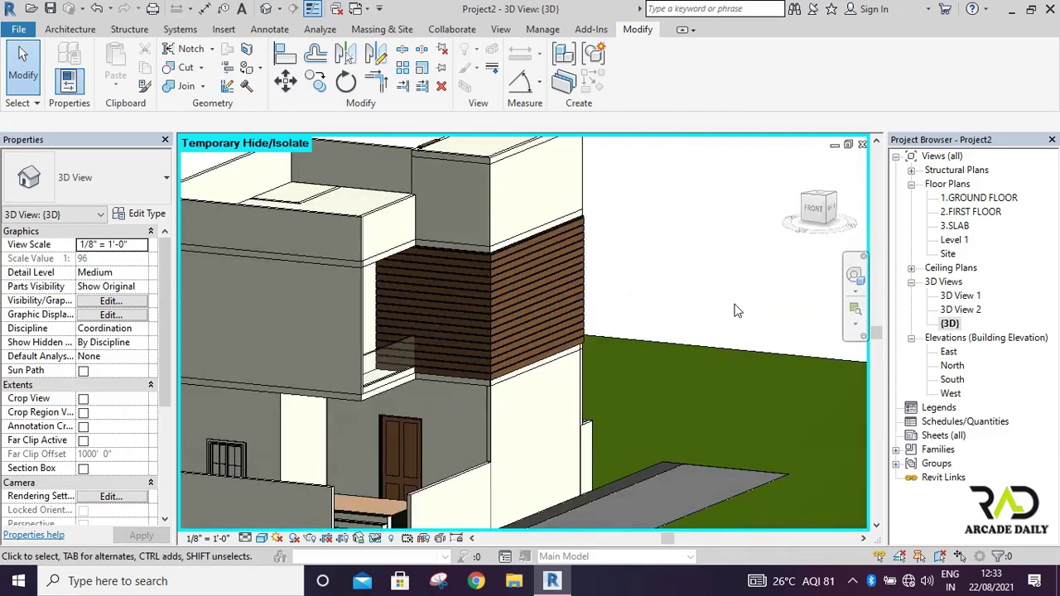
{"action": "mouse_move", "coordinate": [497, 412]}
{"action": "middle_mouse_down"}
{"action": "mouse_move", "coordinate": [584, 395]}
{"action": "mouse_move", "coordinate": [576, 387]}
{"action": "mouse_move", "coordinate": [554, 403]}
{"action": "mouse_move", "coordinate": [571, 387]}
{"action": "middle_mouse_up"}
{"action": "scroll", "coordinate": [526, 400], "scroll_direction": "down", "scroll_amount": 1}
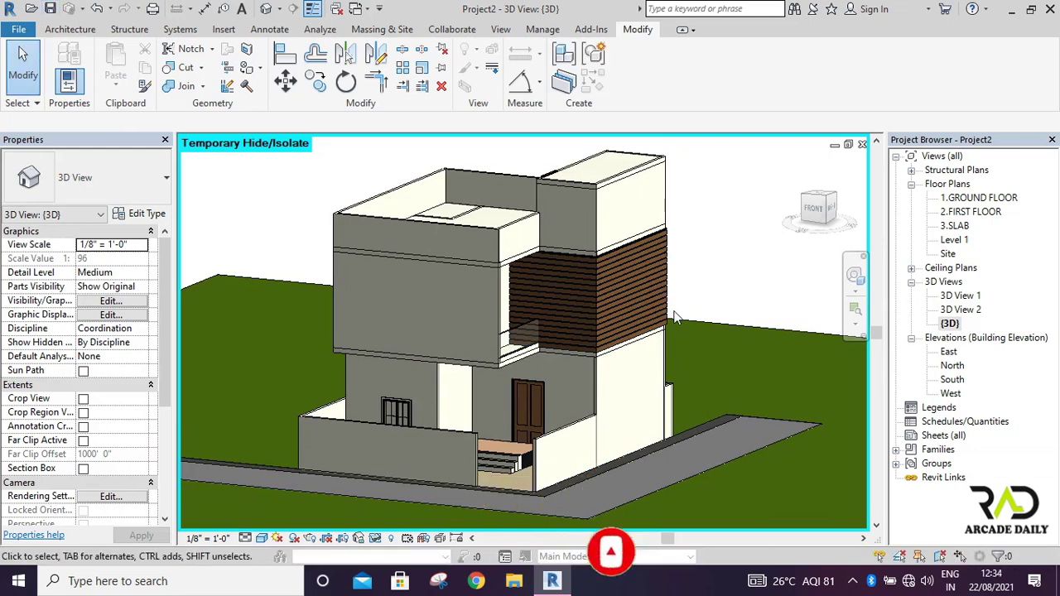
{"action": "scroll", "coordinate": [559, 238], "scroll_direction": "up", "scroll_amount": 4}
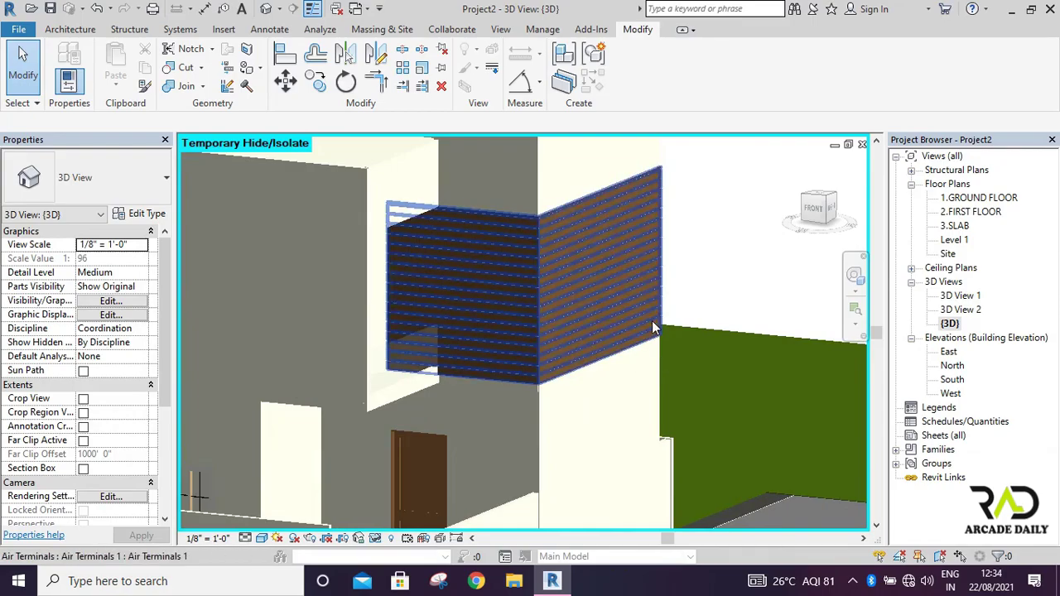